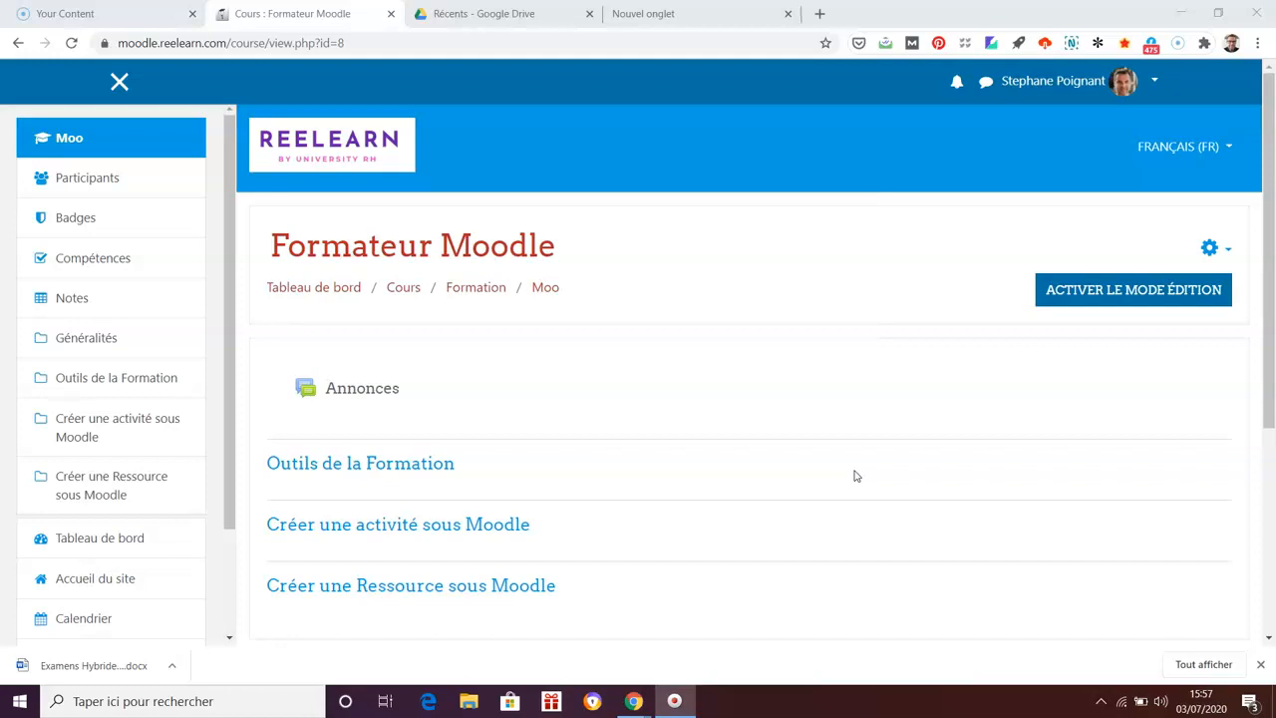
Log out of the ReeLearn Moodle site and log back in with the prefilled account credentials.
left_click(1069, 83)
left_click(1061, 287)
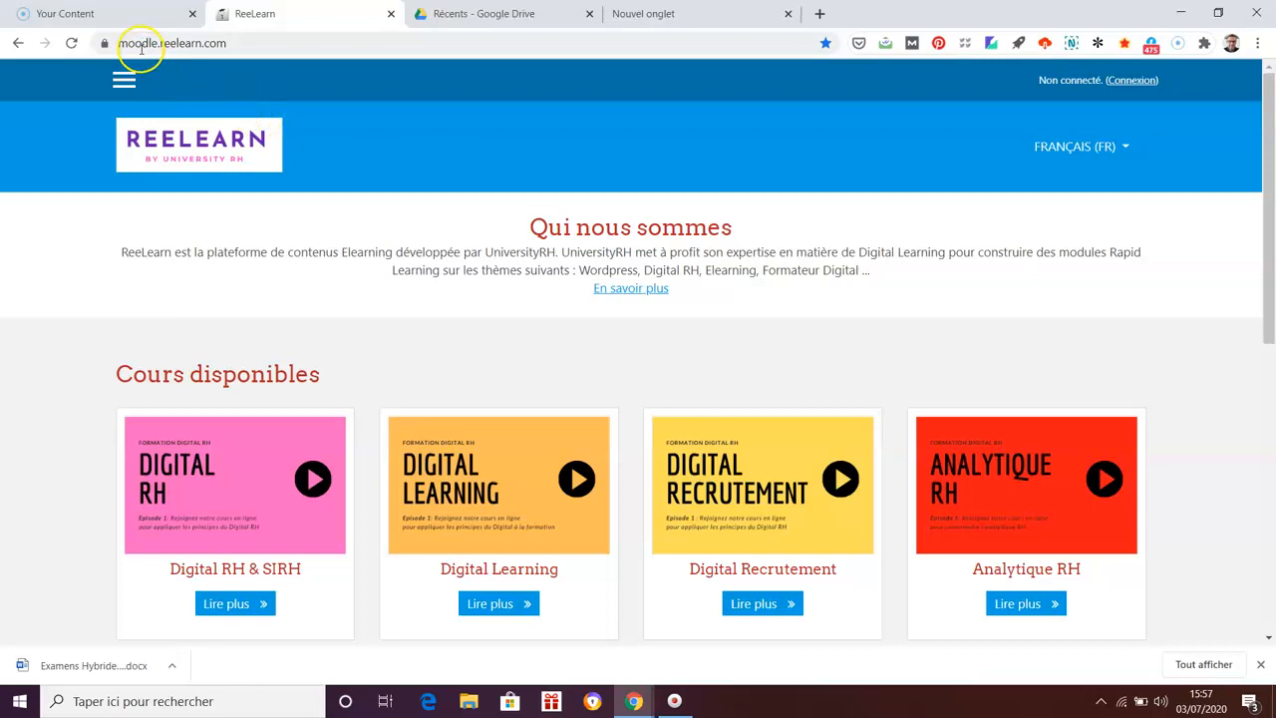
left_click(1135, 81)
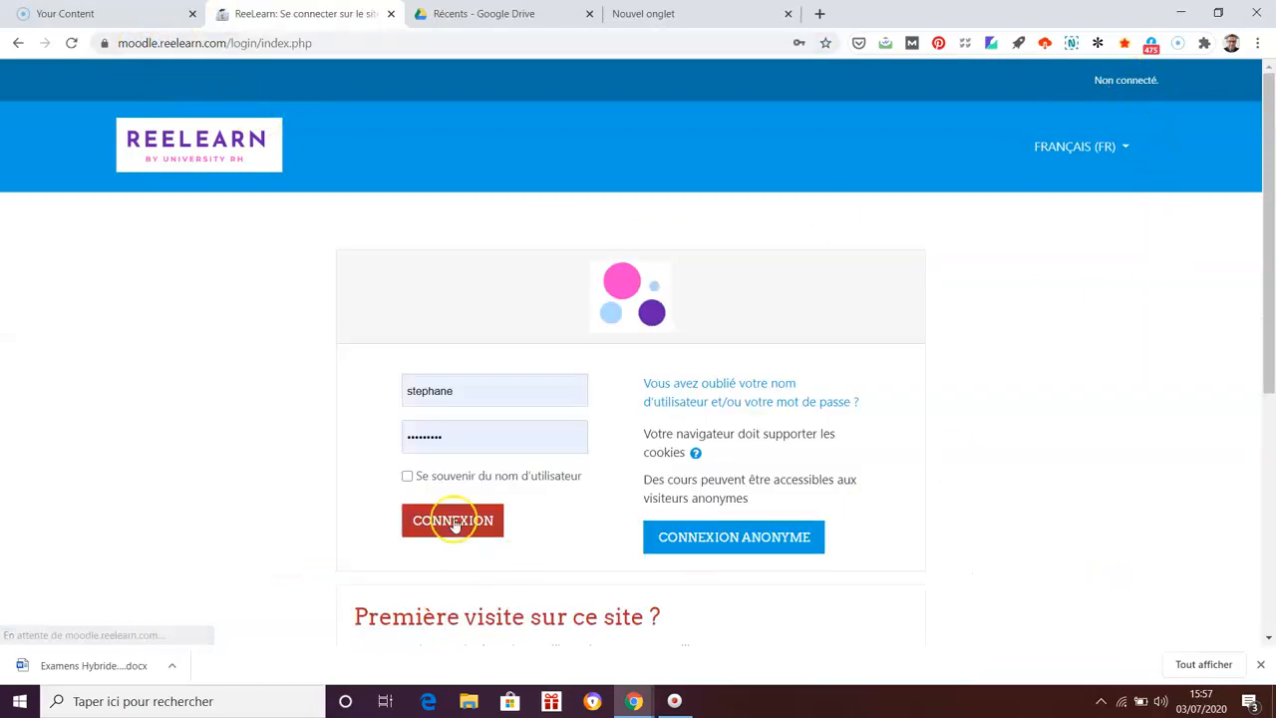
left_click(455, 529)
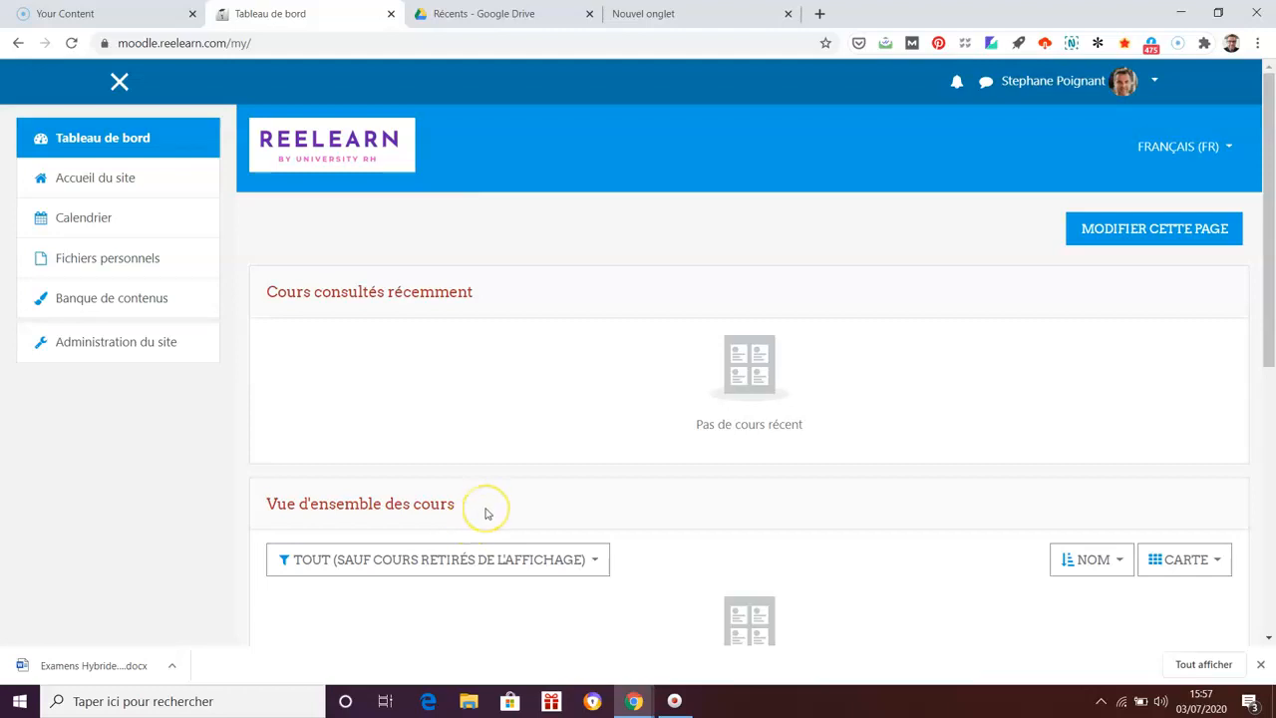
Open the Formateur Moodle course from the available courses on the site home page.
left_click(133, 175)
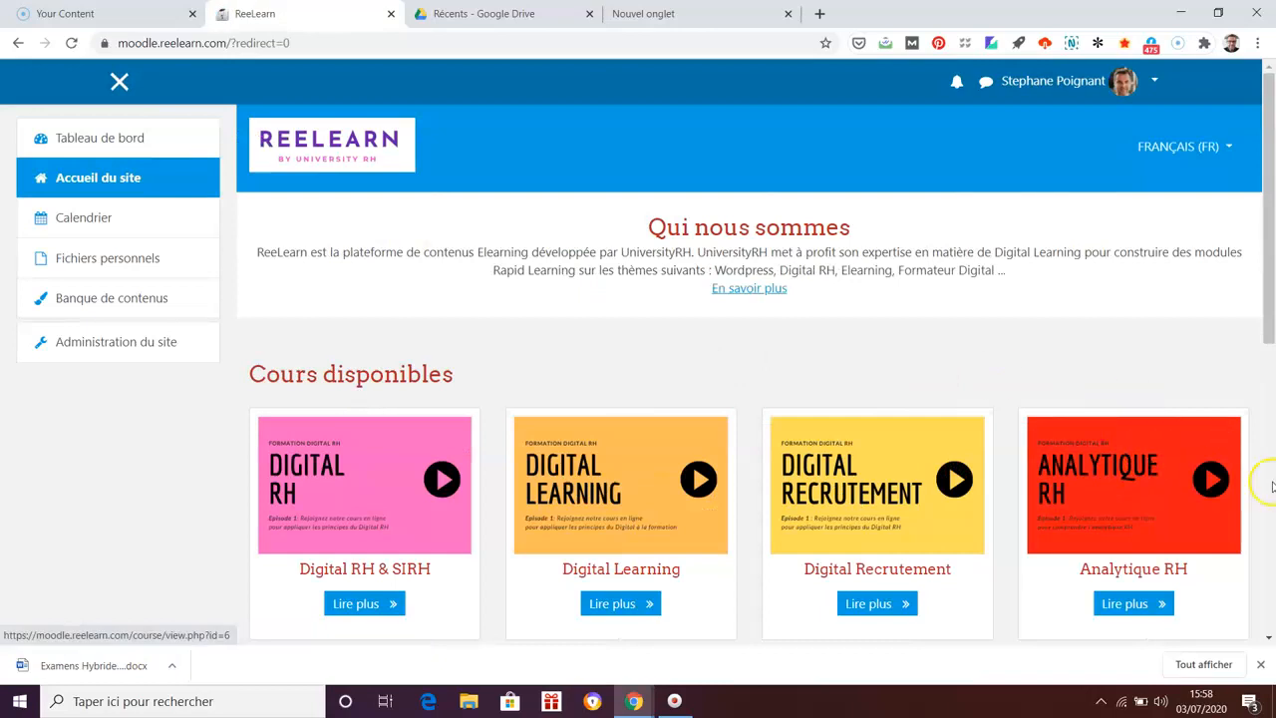
scroll(1269, 482, "down", 3)
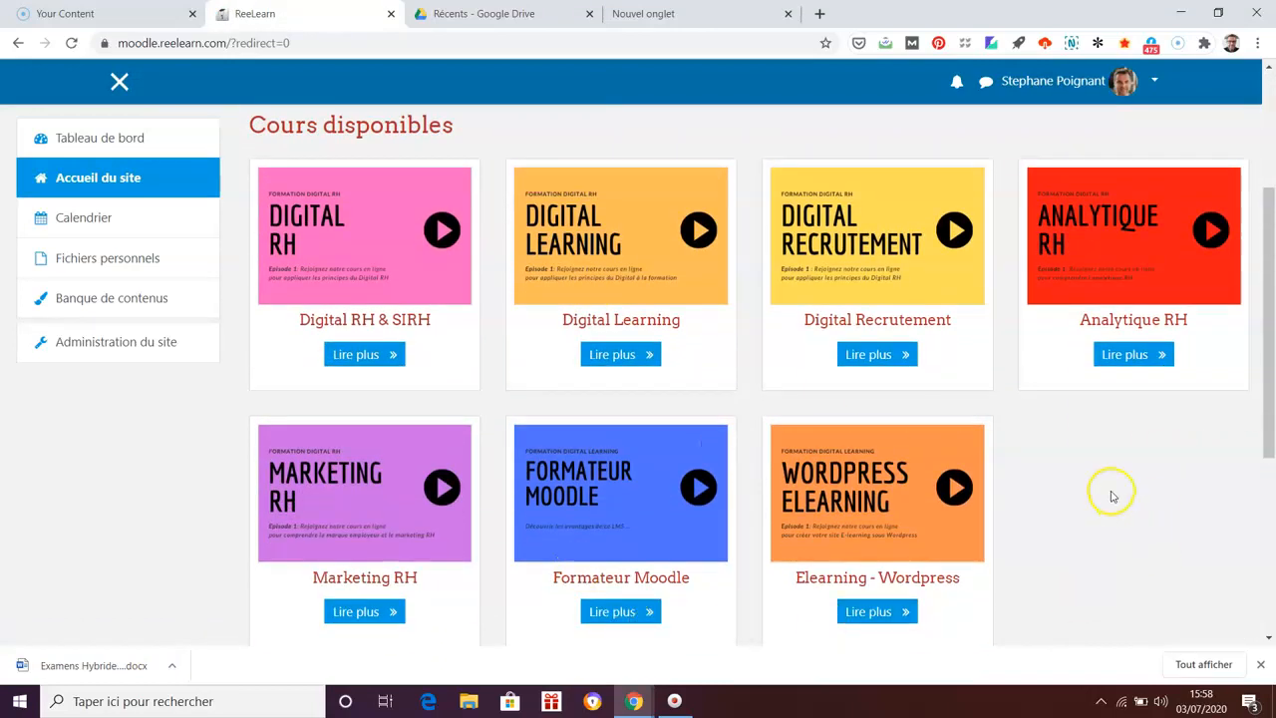
left_click(638, 611)
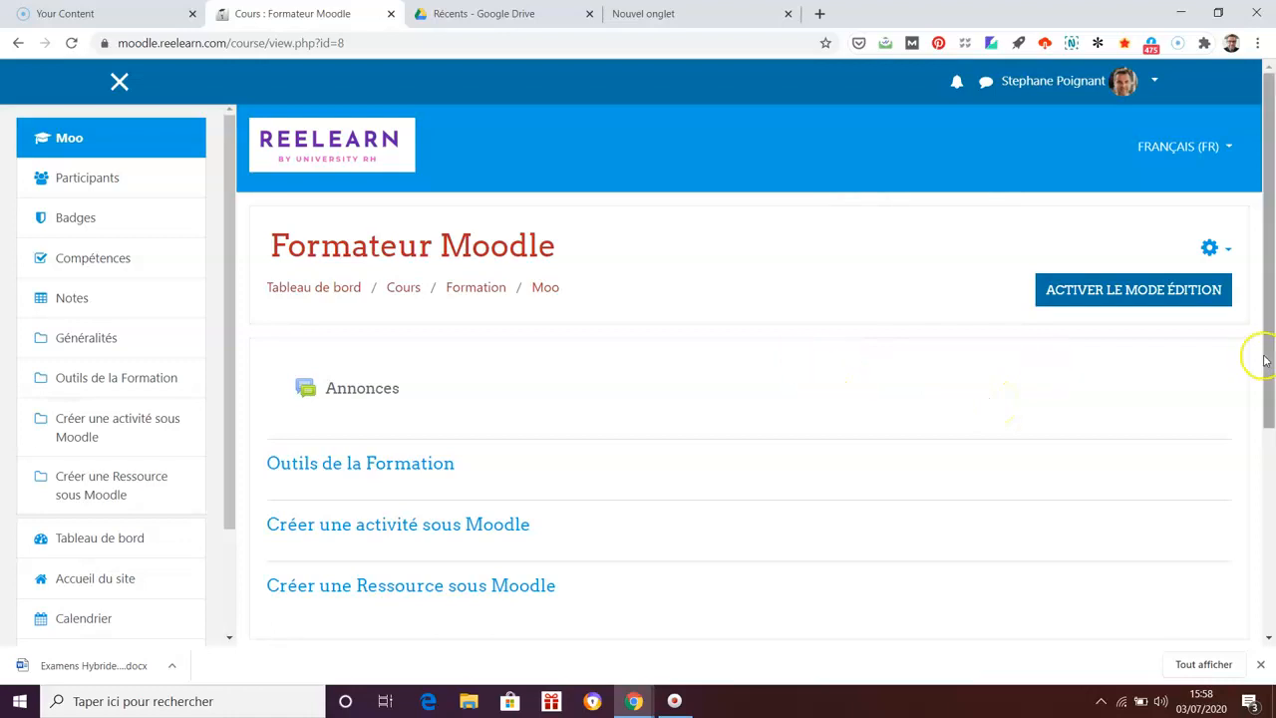
Turn on editing mode for the Formateur Moodle course.
scroll(1268, 354, "down", 1)
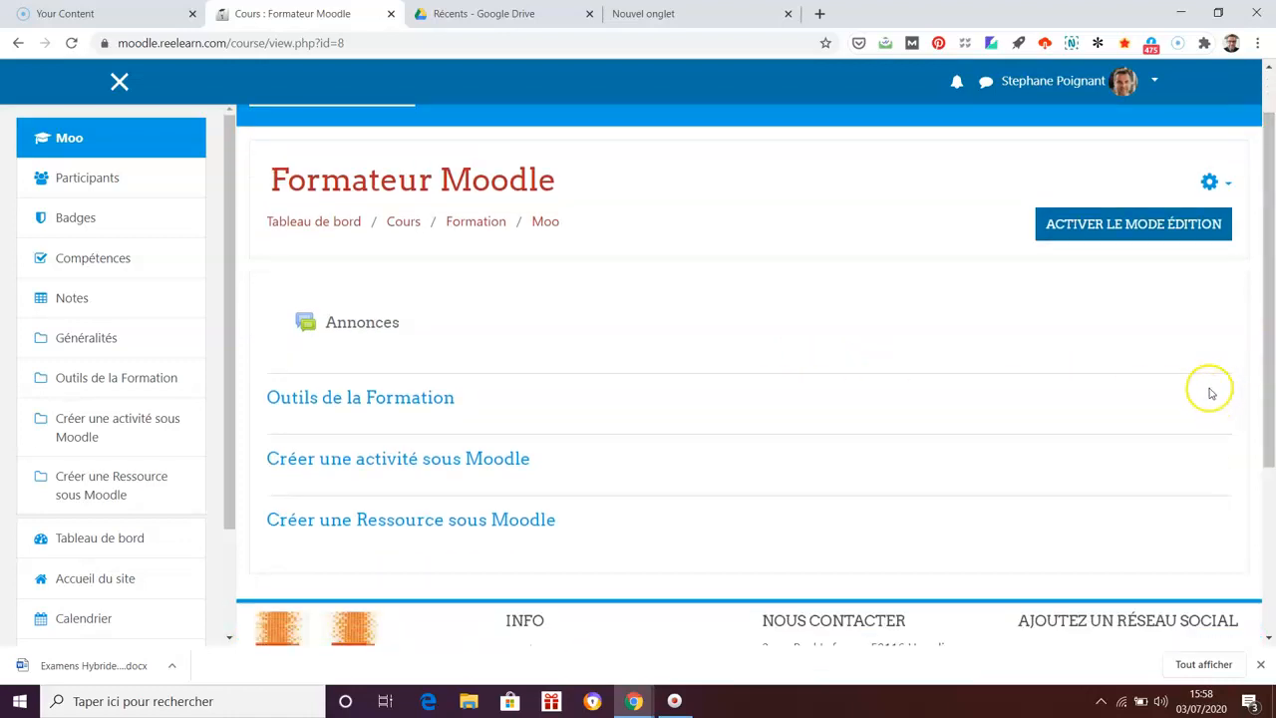
left_click(1134, 227)
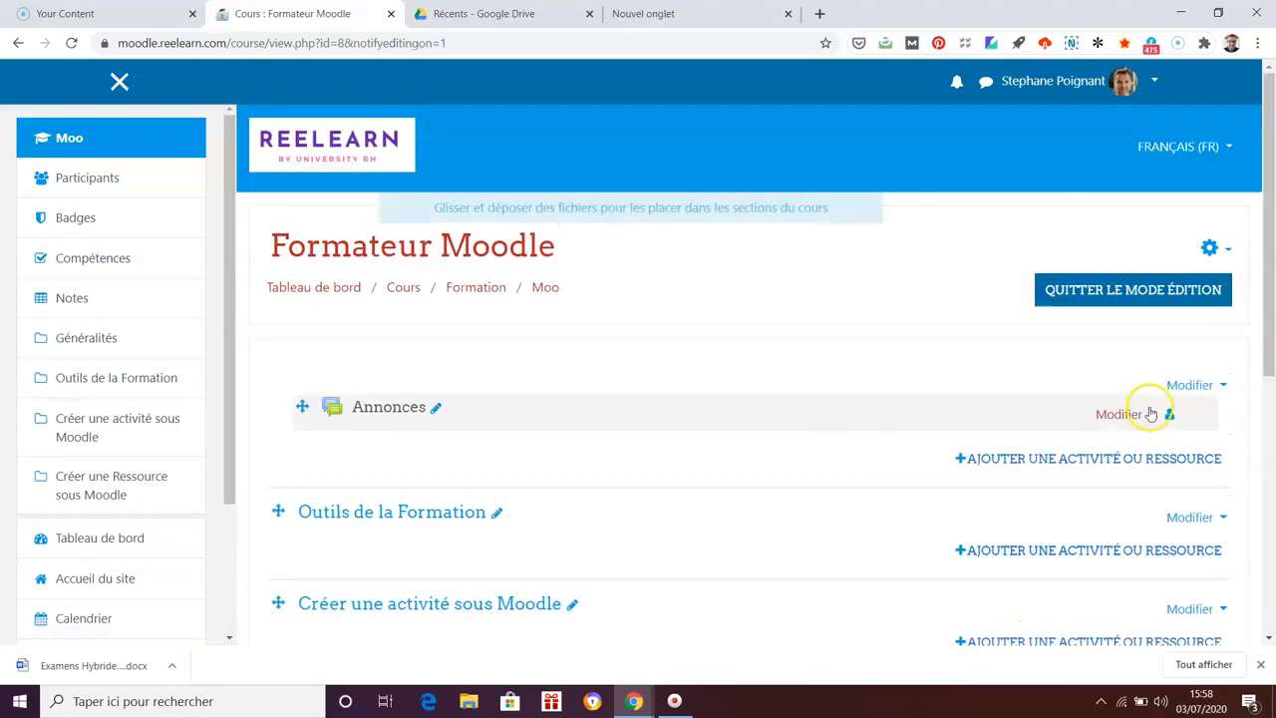
left_click_drag(1262, 313, 1270, 417)
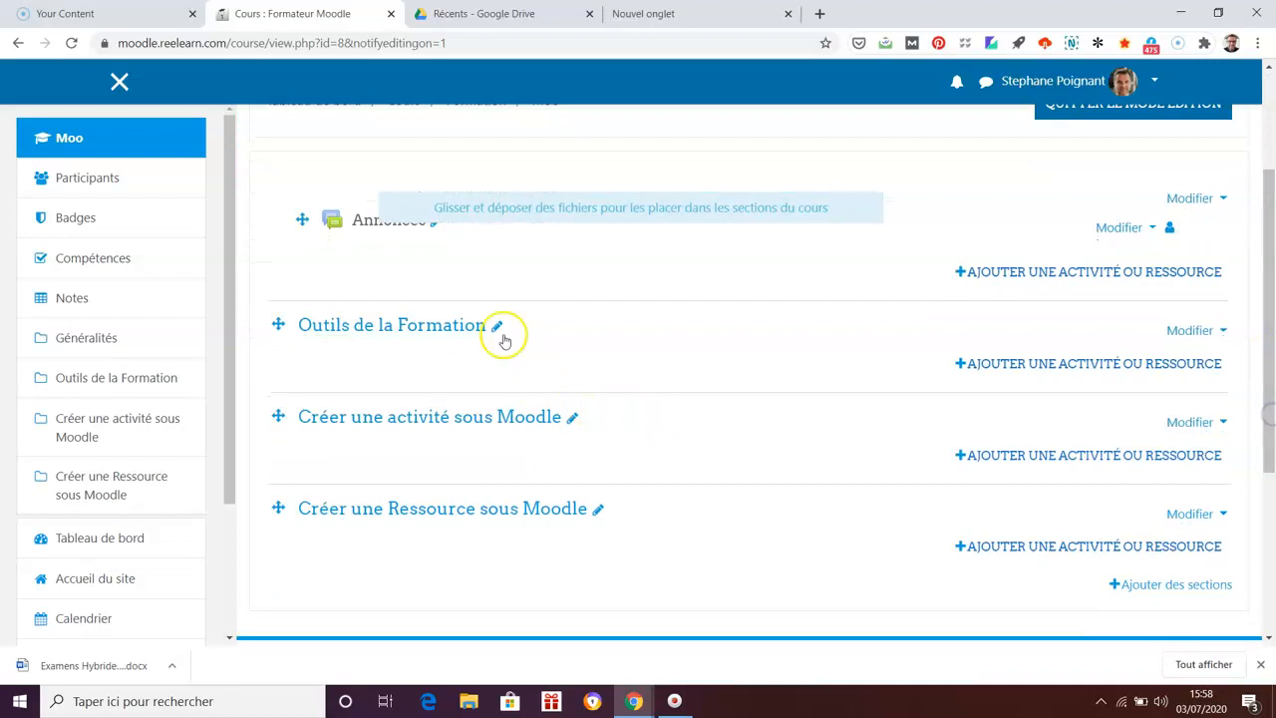
mouse_move(1271, 371)
left_mouse_down()
mouse_move(1269, 354)
mouse_move(1269, 387)
left_mouse_up()
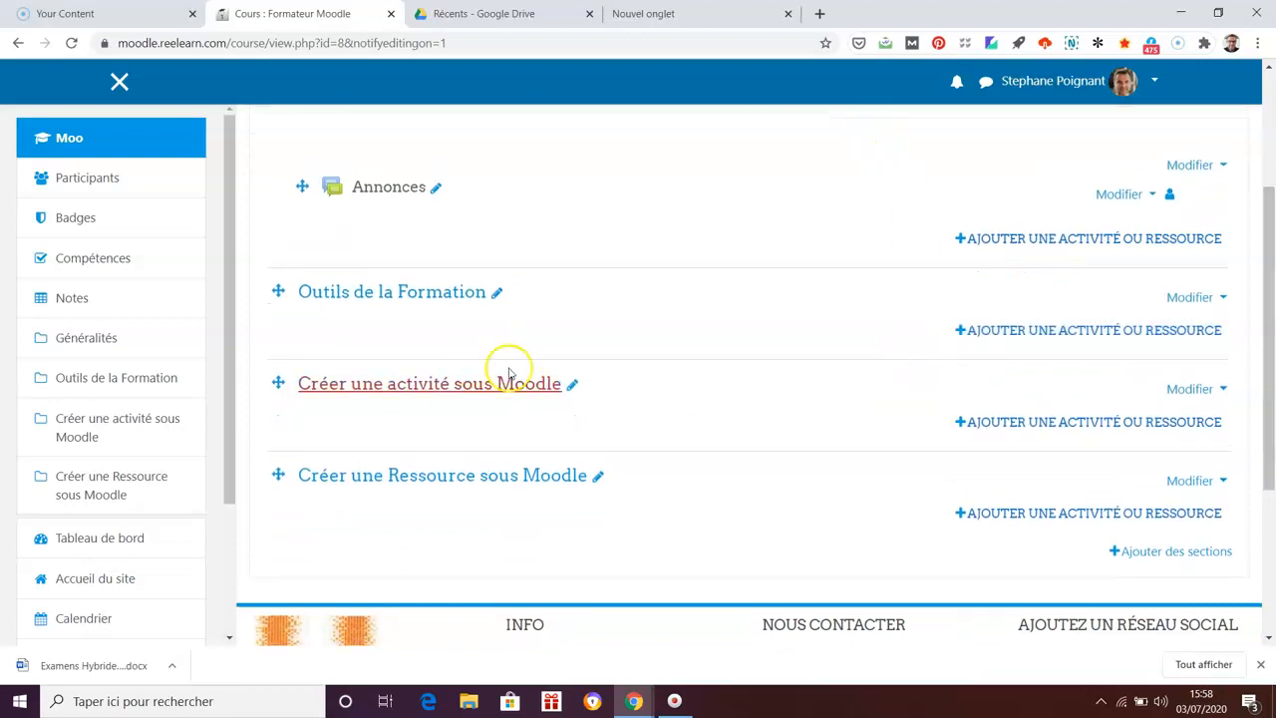
Add a Devoir activity to the section "Créer une activité sous Moodle" after reading its description.
left_click(1111, 424)
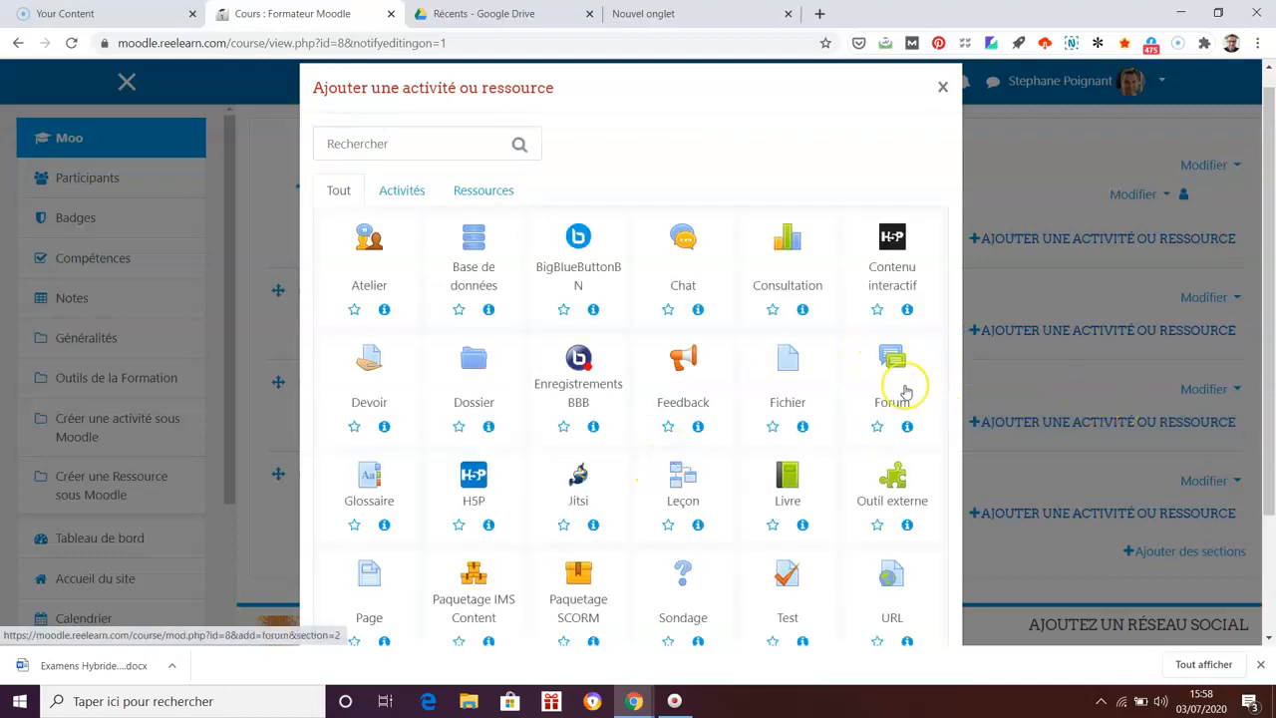
left_click(407, 188)
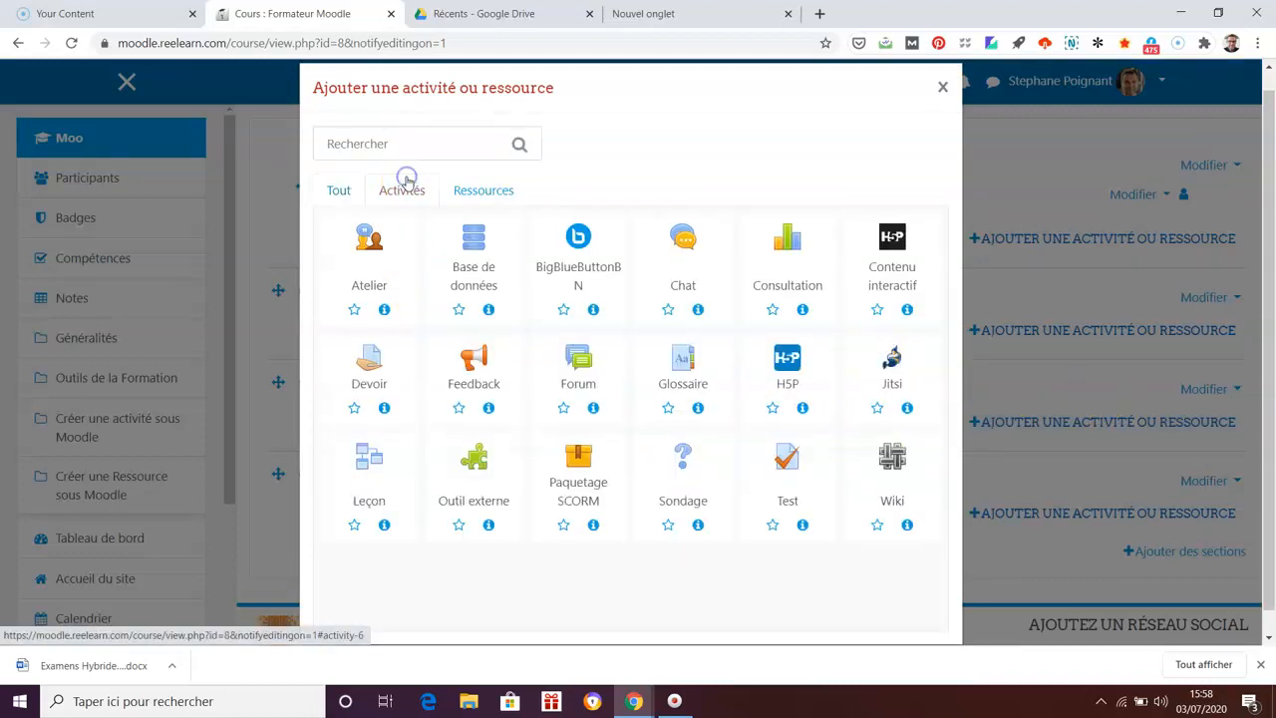
left_click(484, 189)
left_click(407, 189)
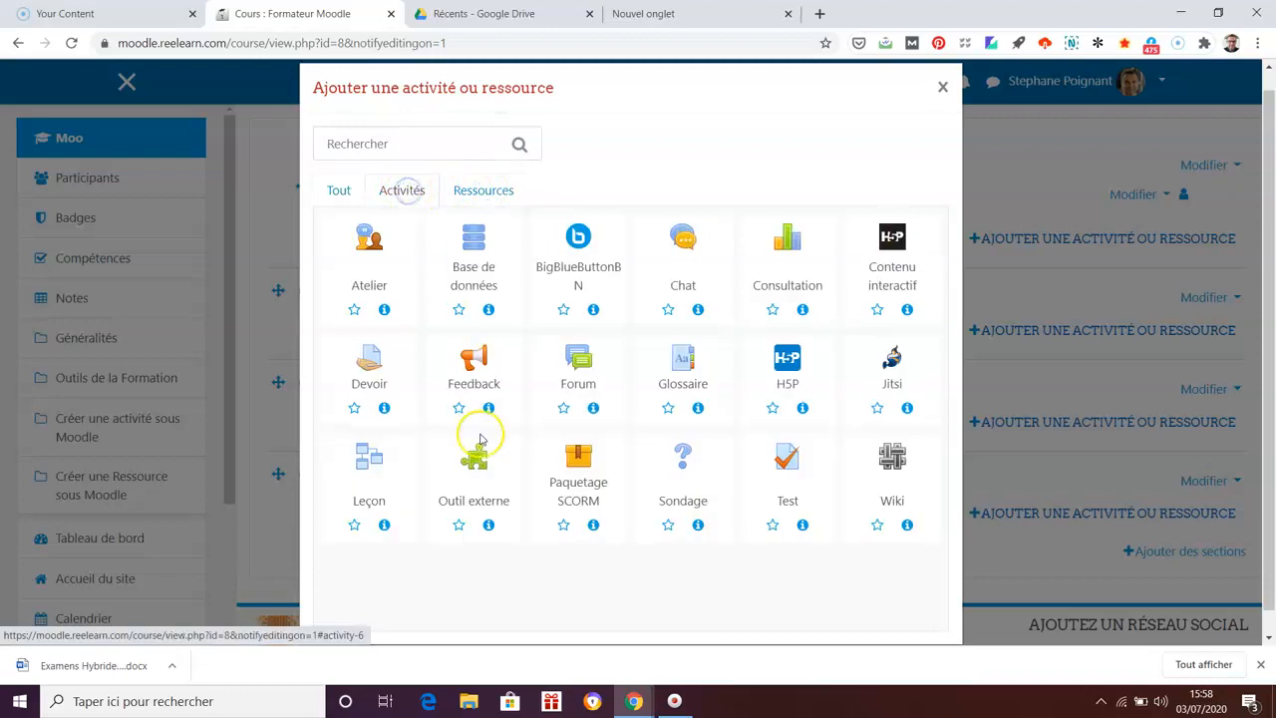
left_click(384, 409)
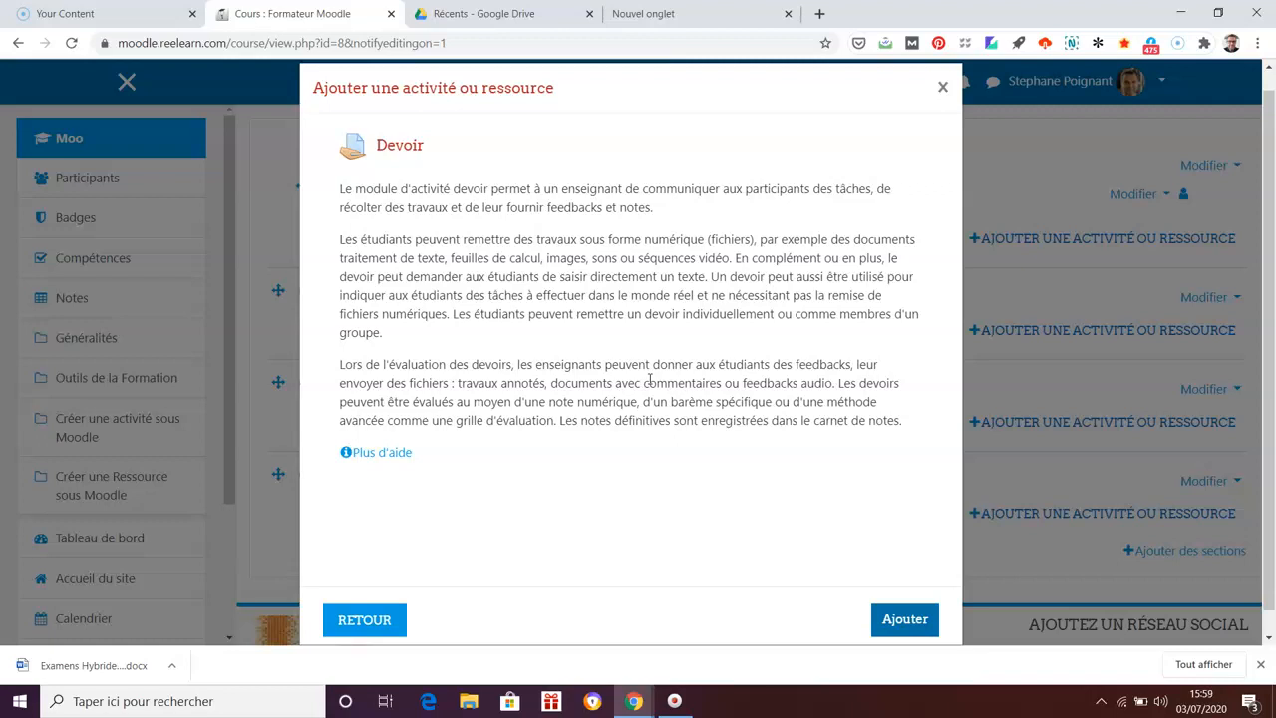
left_click(898, 619)
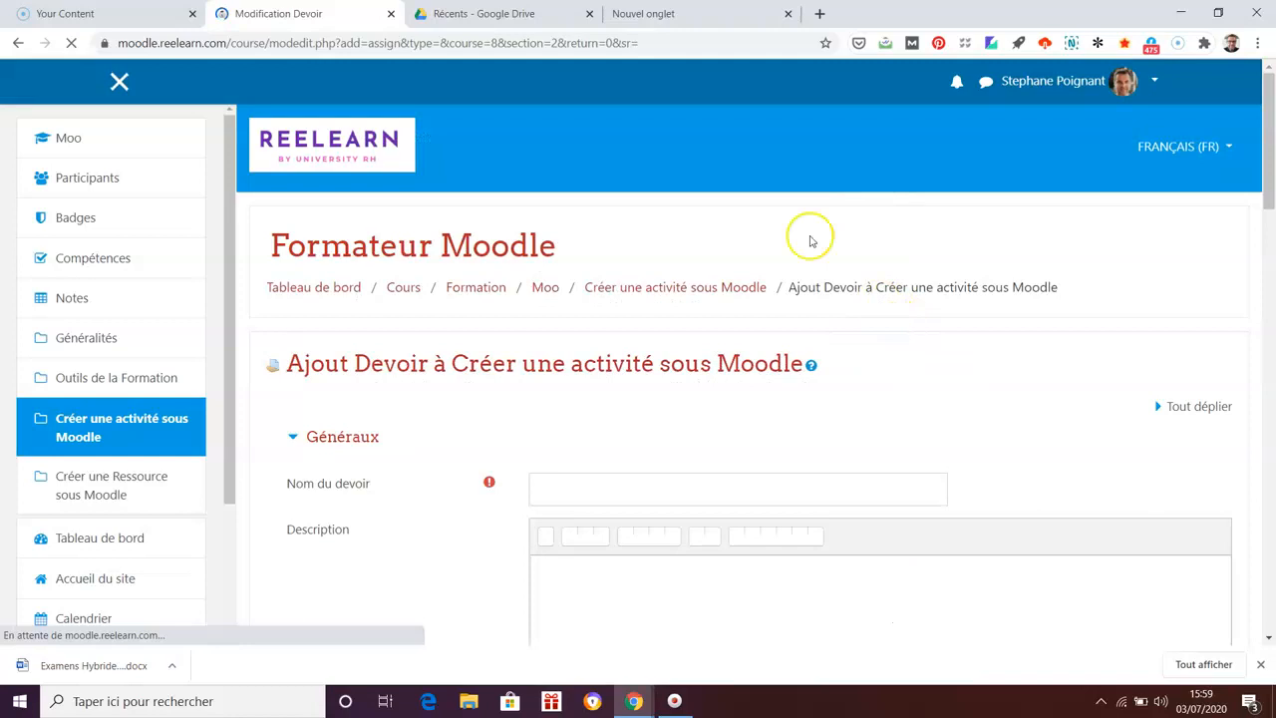
Copy the exam title from the new browser tab into the assignment description, trimmed to "Examens Hybride FPG 105 1ère session 2019-2020".
left_click(643, 14)
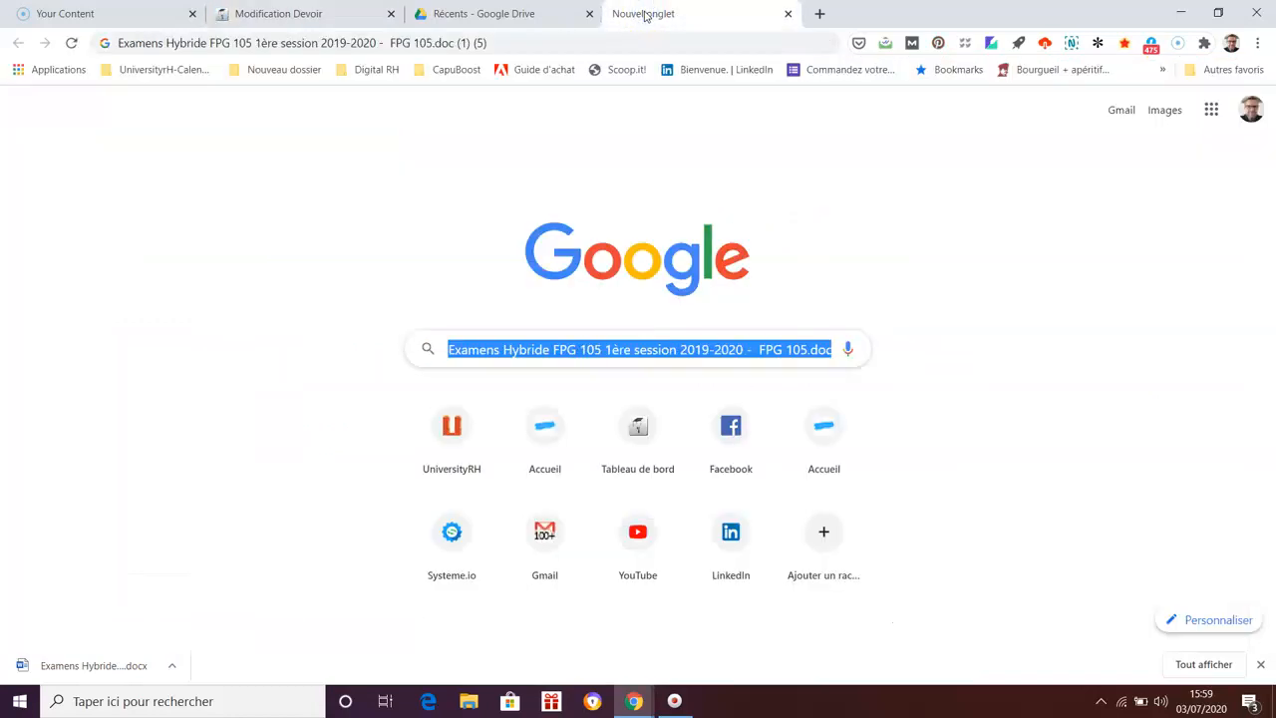
left_click(328, 14)
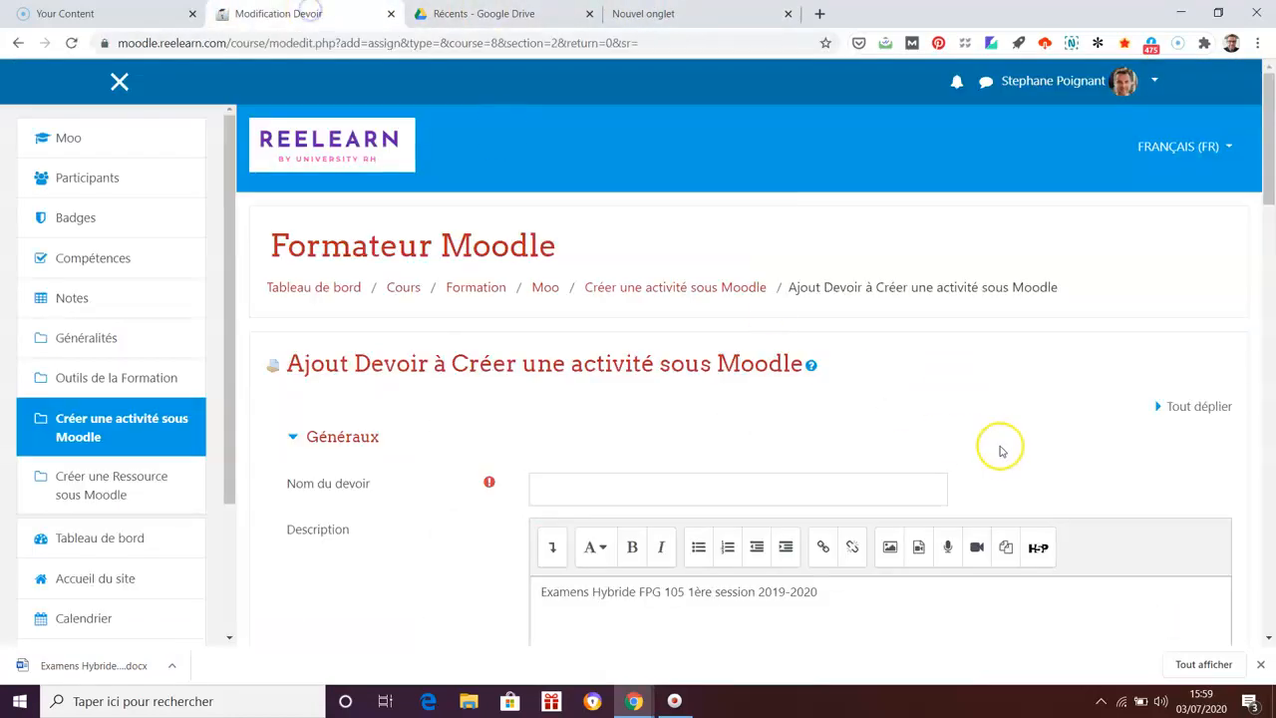
scroll(1002, 454, "down", 1)
left_click(868, 479)
left_click_drag(908, 424, 473, 427)
key("ctrl+v")
left_click(828, 429)
left_click_drag(827, 429, 989, 430)
key("BackSpace")
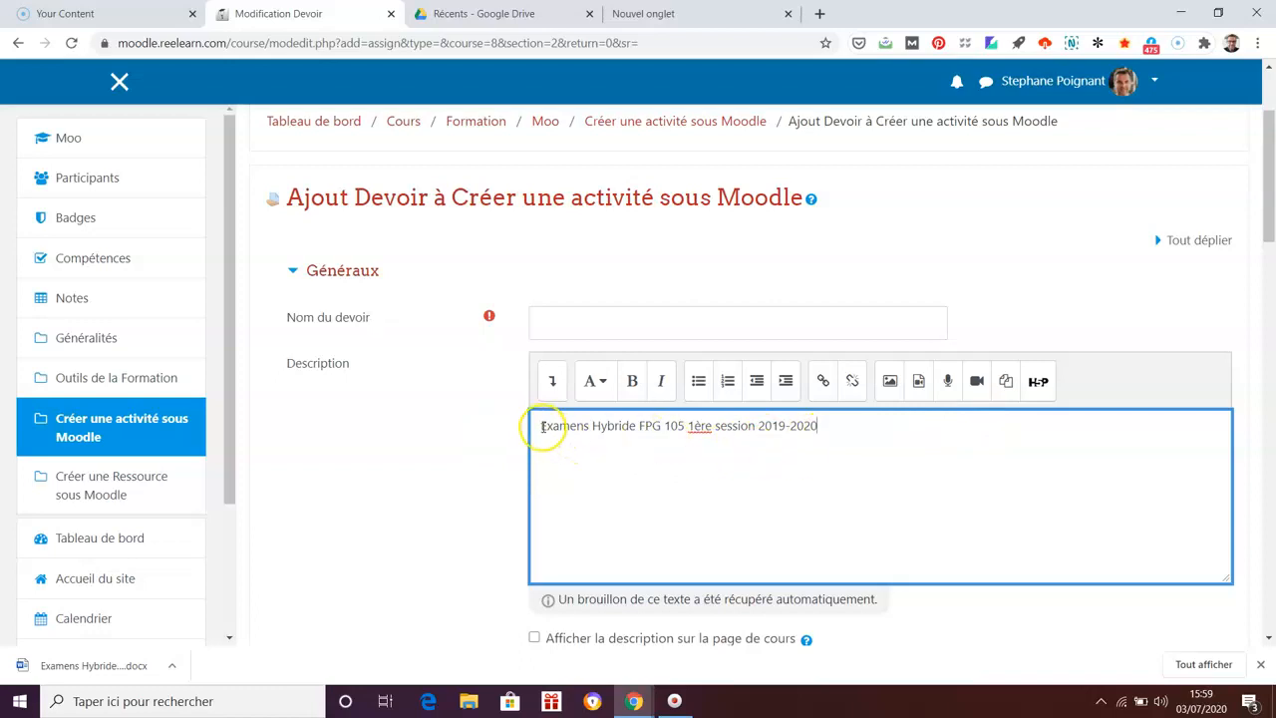
Copy the description text "Examens Hybride FPG 105 1ère session 2019-2020" into the assignment name.
left_click_drag(544, 430, 861, 426)
key("ctrl+c")
left_click(770, 317)
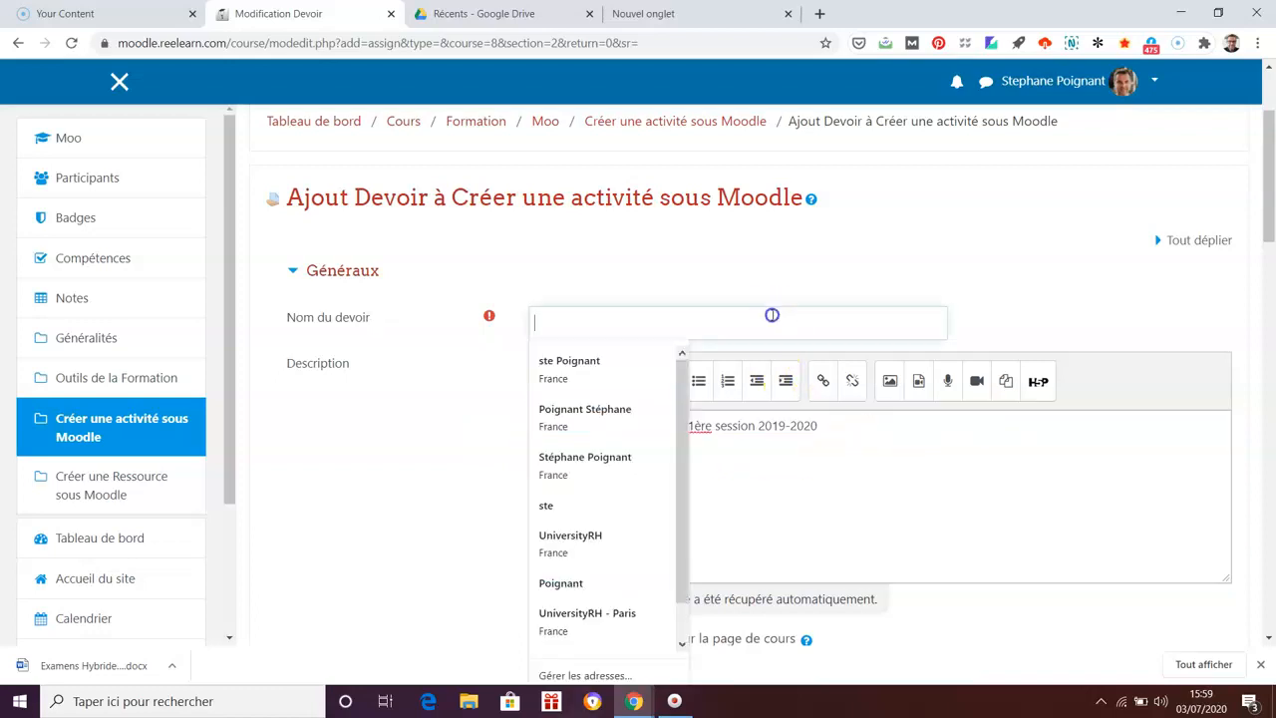
key("ctrl+v")
Upload the Examens Hybride Word document from the Téléchargements folder as an additional file.
scroll(1253, 433, "down", 3)
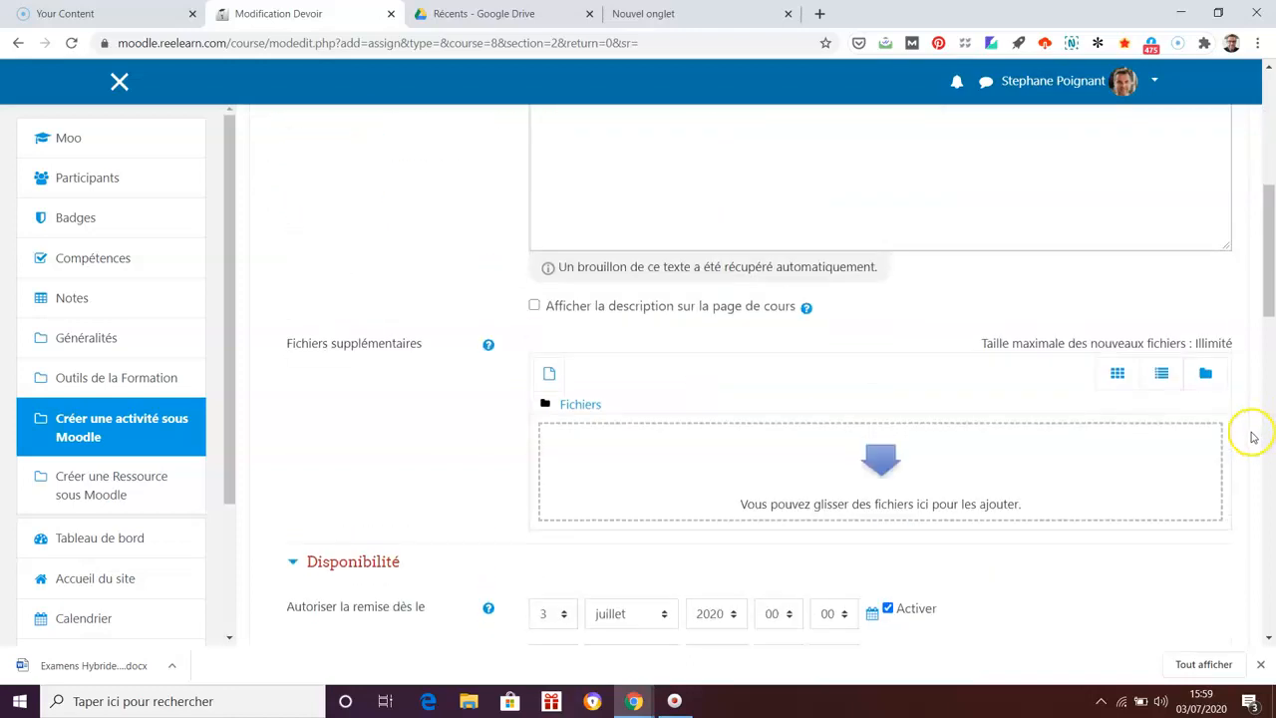
left_click(882, 456)
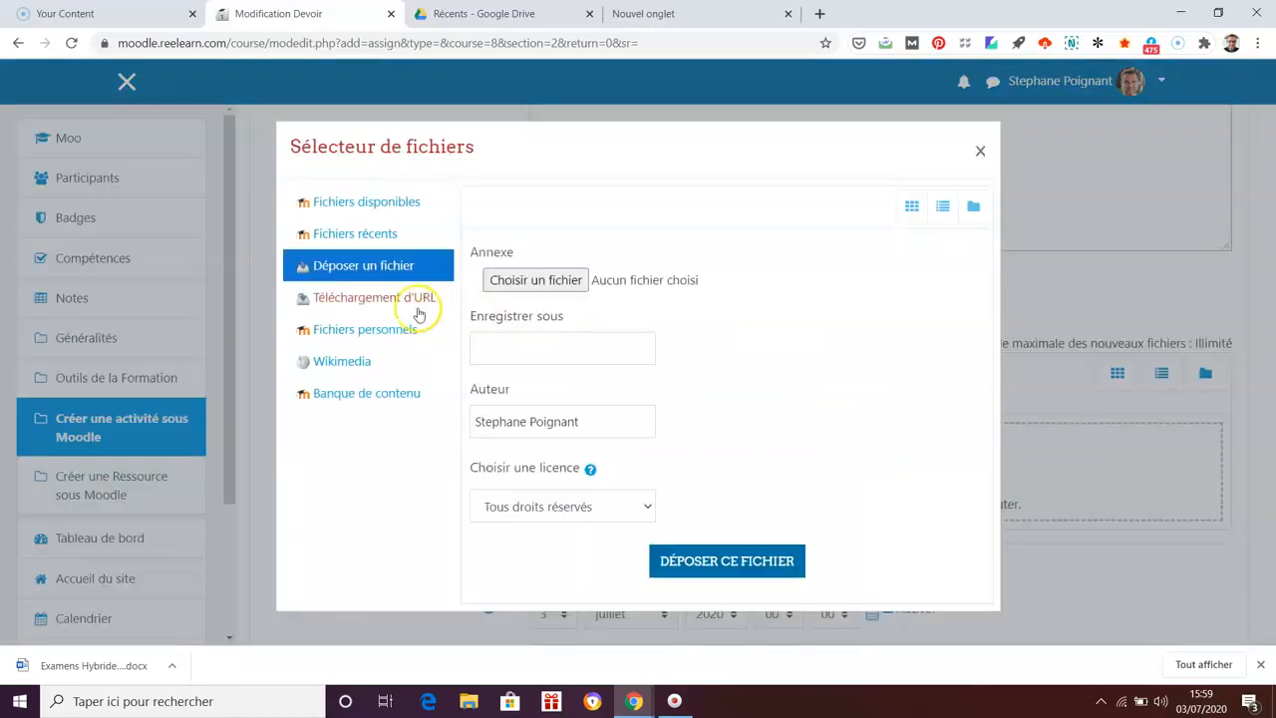
left_click(510, 281)
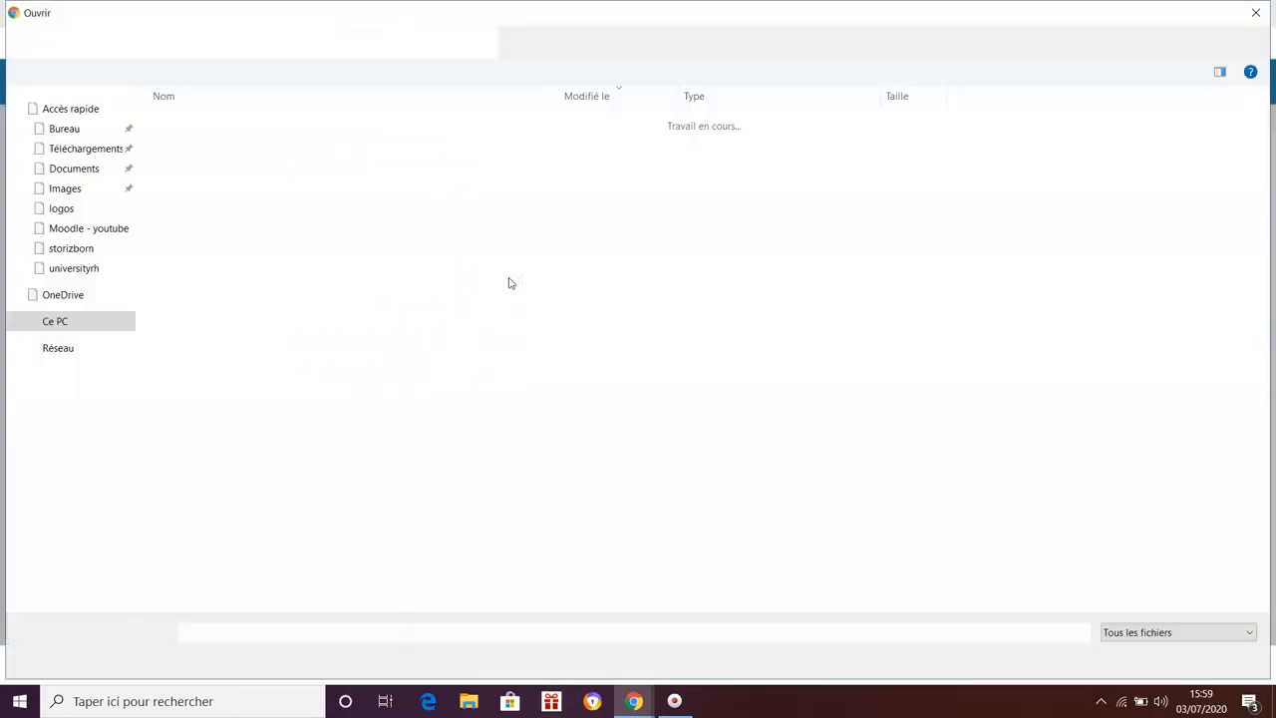
left_click(100, 147)
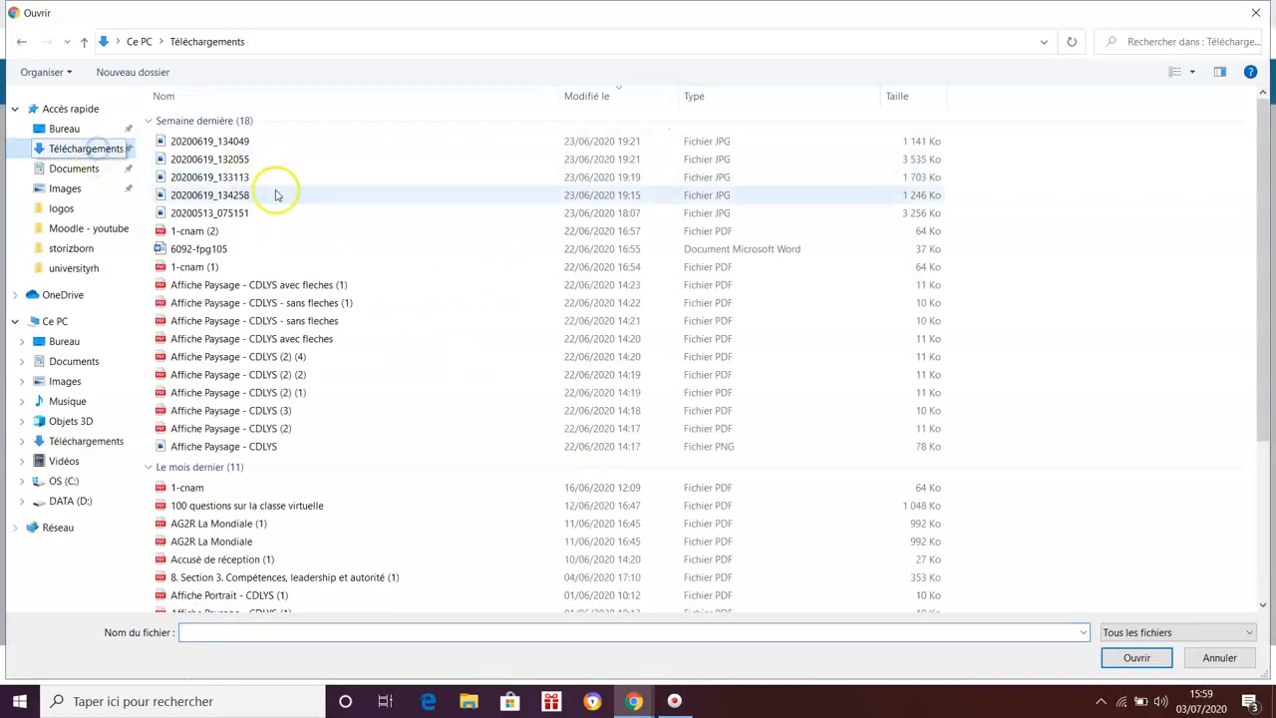
double_click(251, 137)
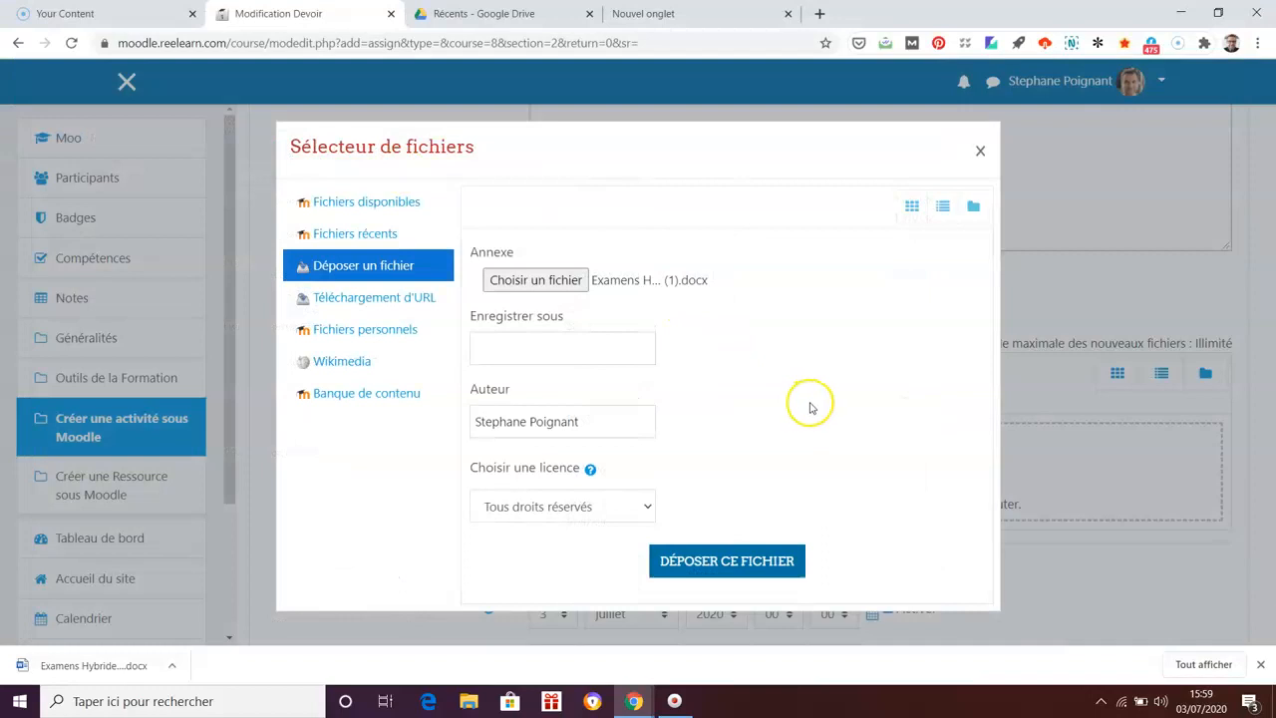
left_click(753, 562)
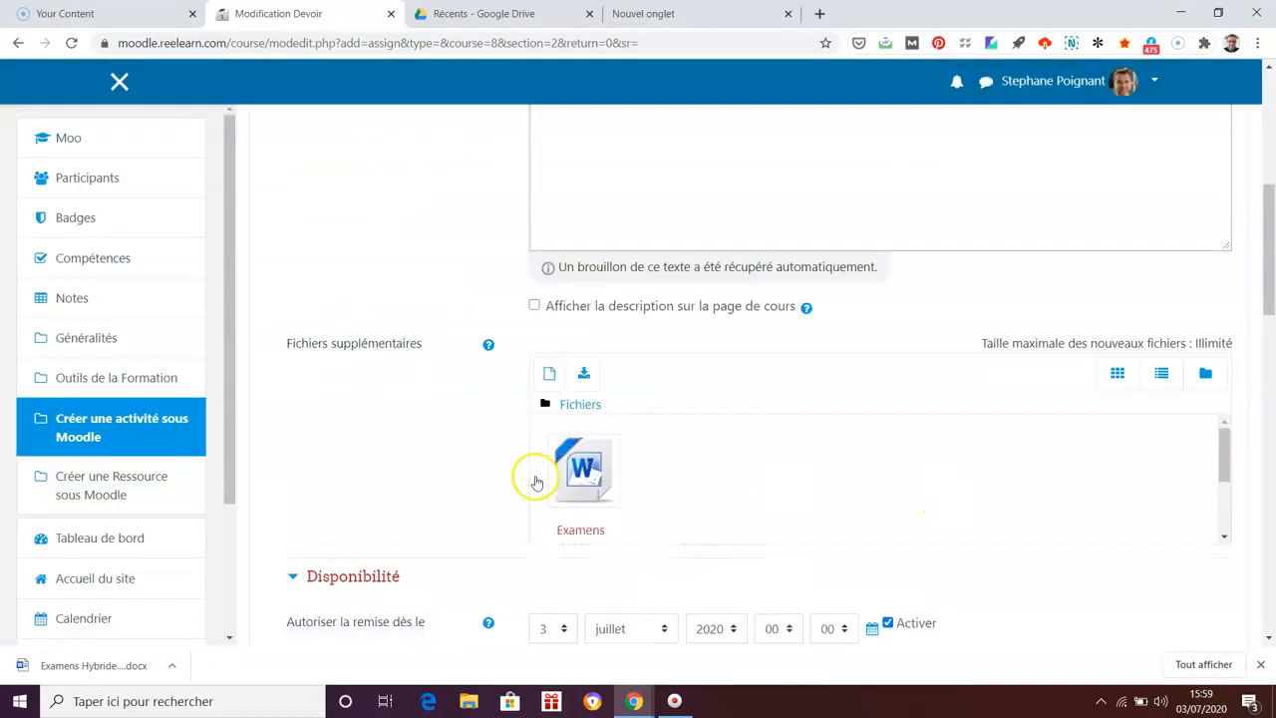
Consult the help for "Autoriser la remise dès le" and set that date's hour to 12.
scroll(1005, 542, "up", 1)
scroll(1005, 541, "up", 4)
scroll(1006, 541, "down", 7)
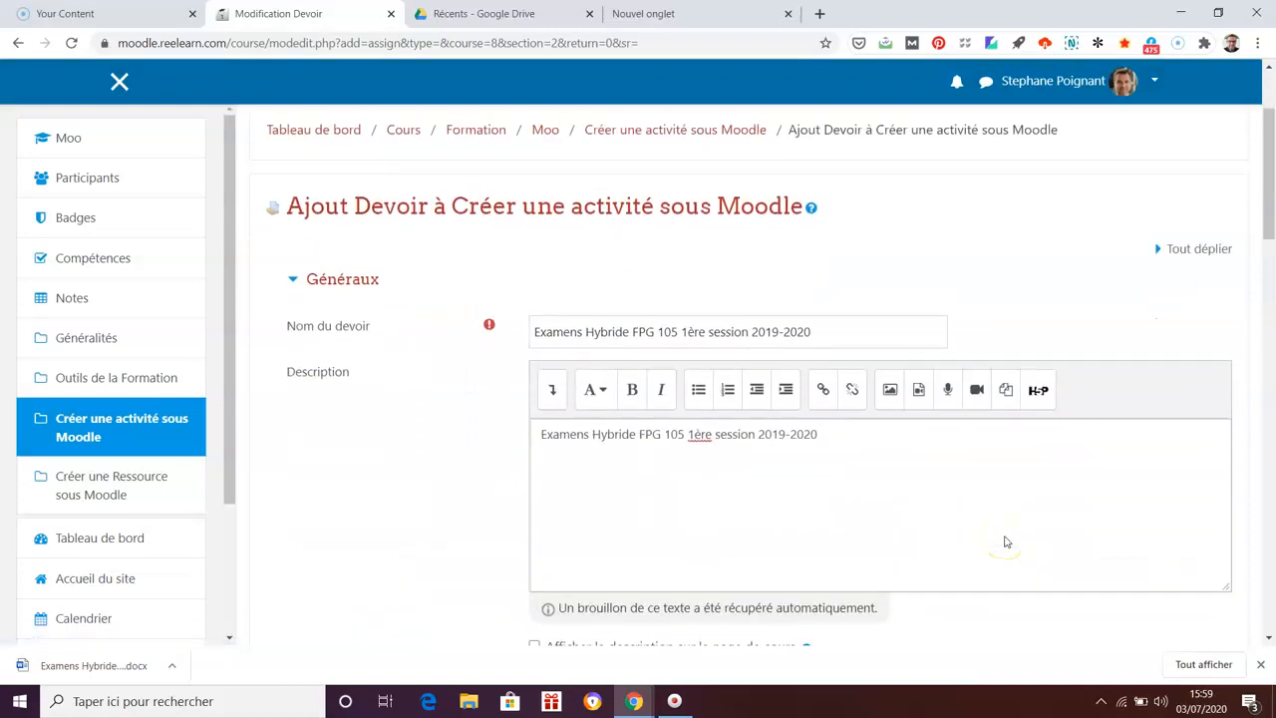
scroll(1005, 541, "down", 1)
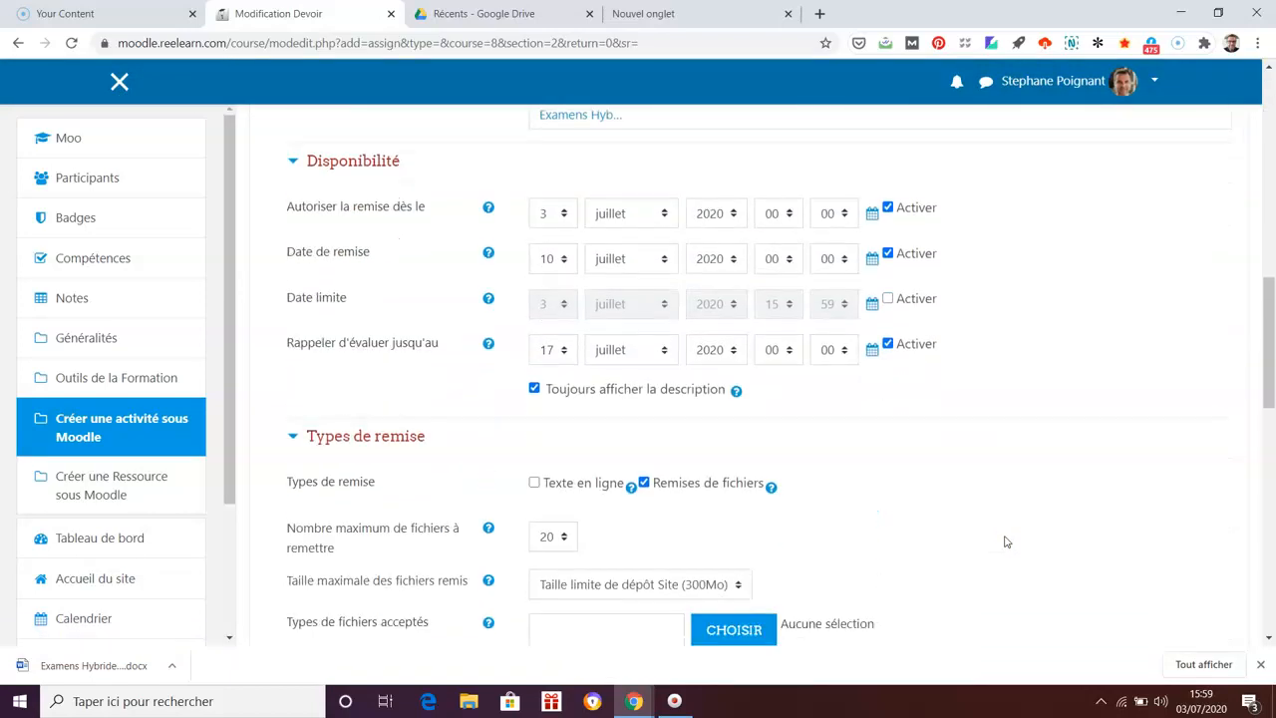
left_click(1068, 513)
left_click(490, 209)
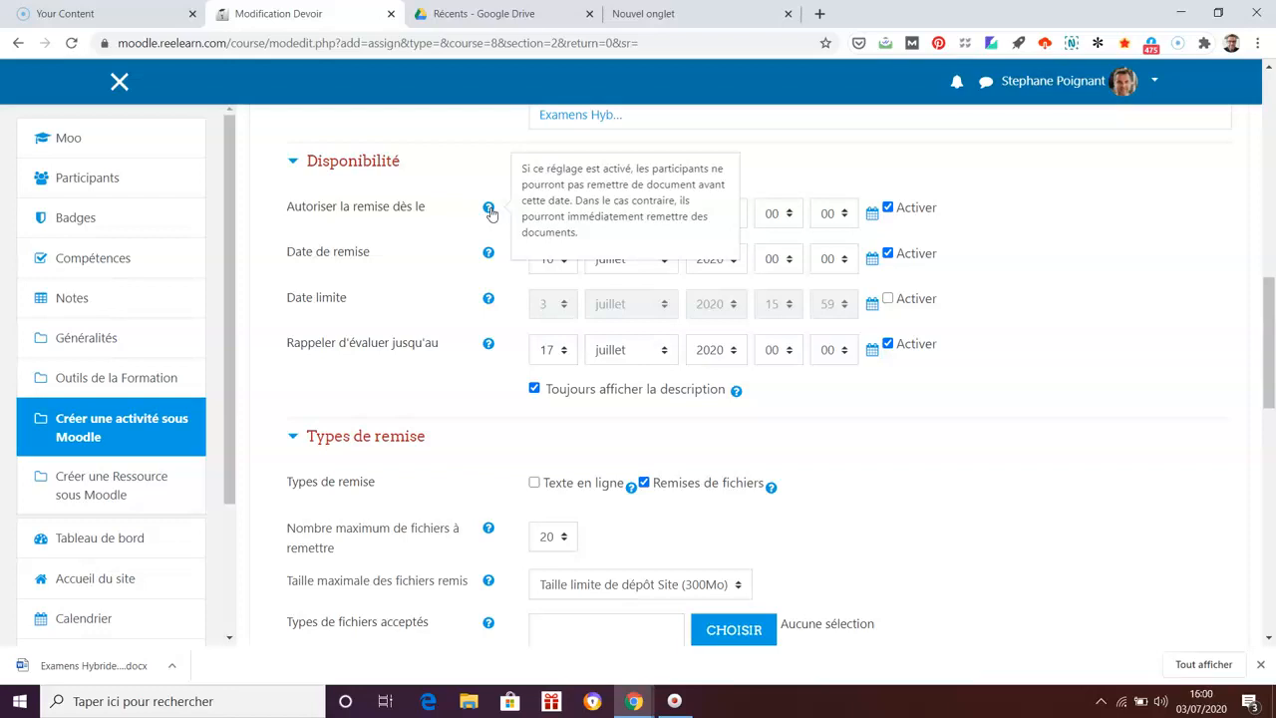
left_click(489, 213)
left_click(1083, 204)
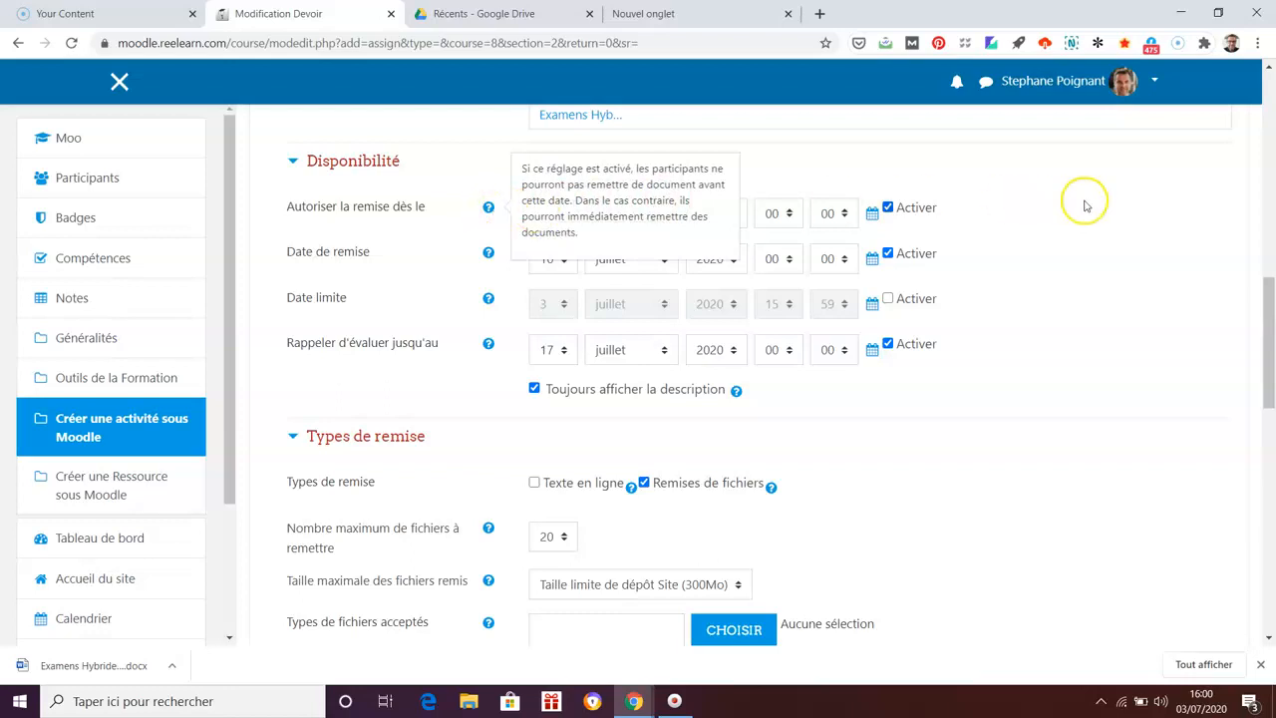
left_click(781, 215)
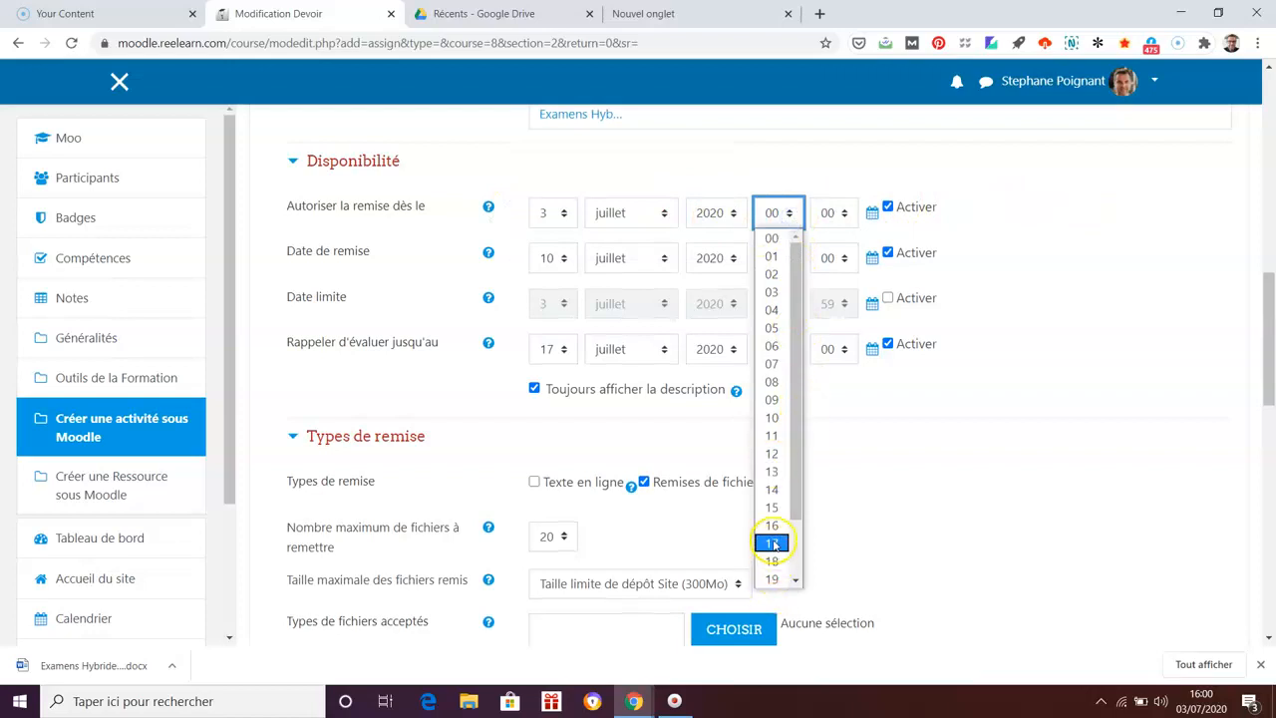
left_click(773, 454)
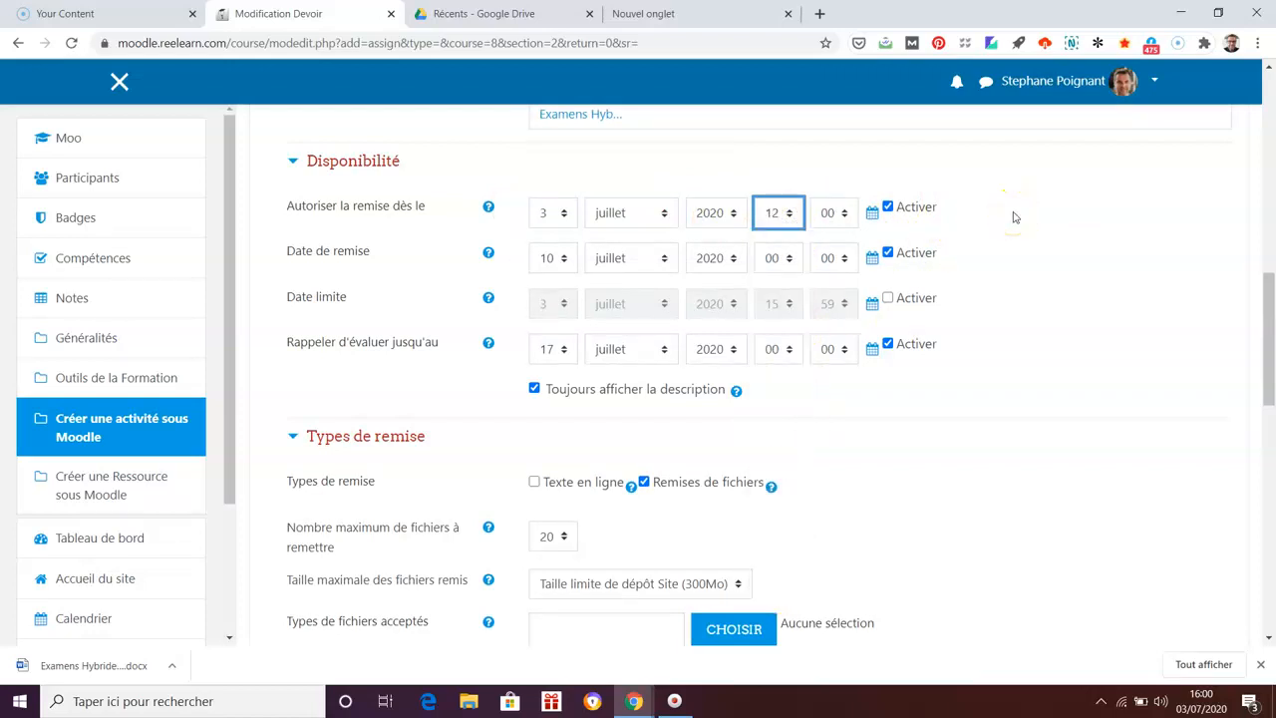
Read the help for "Date de remise" and "Date limite", and enable the "Date limite" setting.
left_click(488, 254)
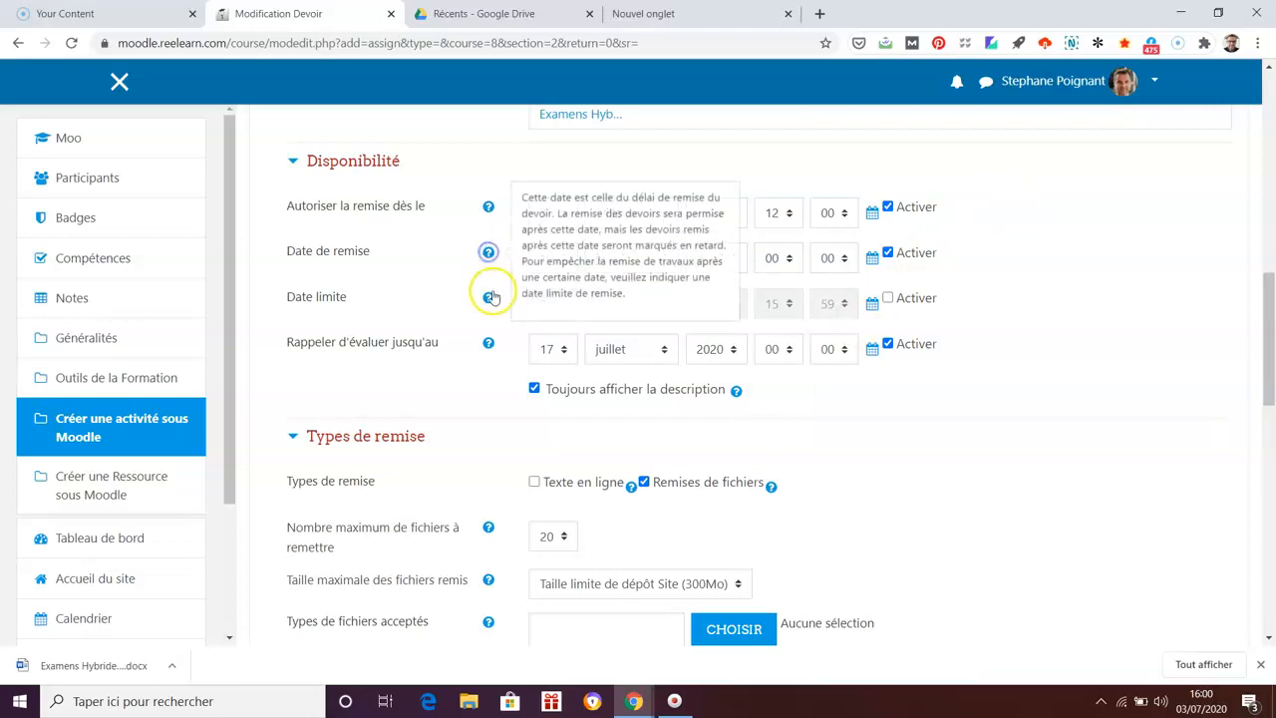
left_click(489, 298)
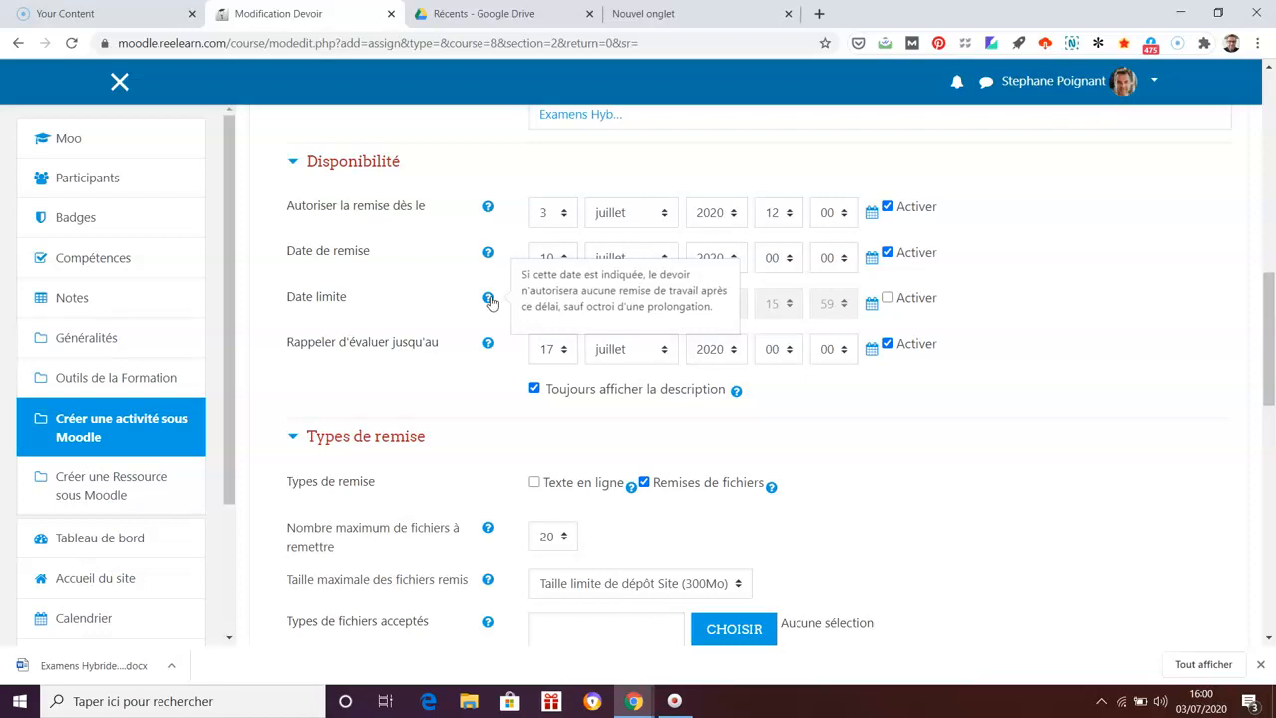
left_click(1105, 273)
left_click(889, 298)
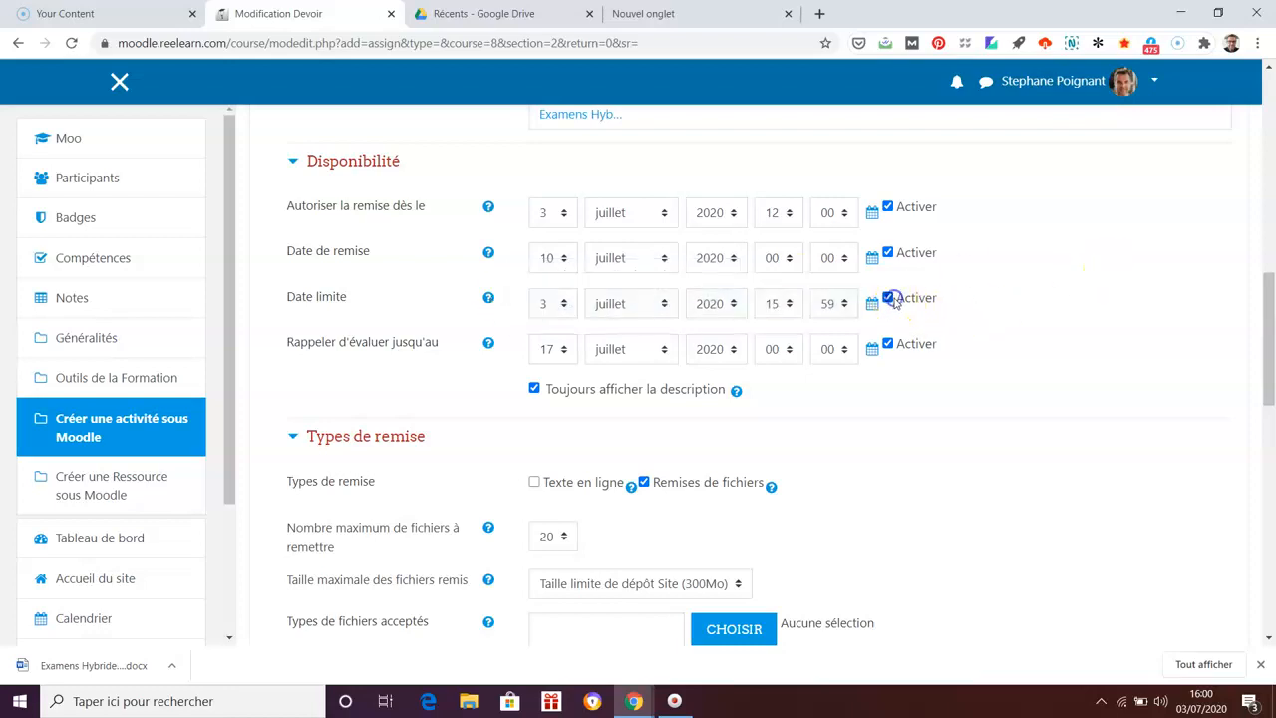
left_click(489, 298)
left_click(1080, 293)
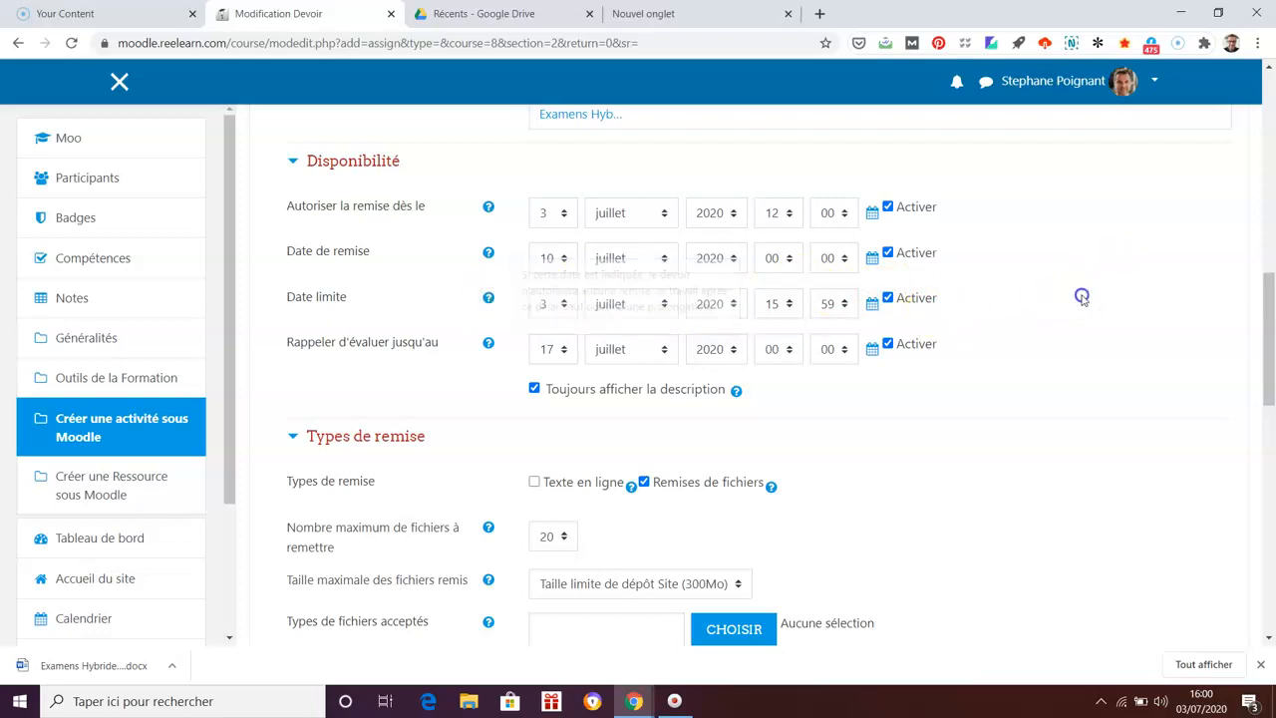
Set the time of the "Date limite" to 12:00.
left_click(784, 314)
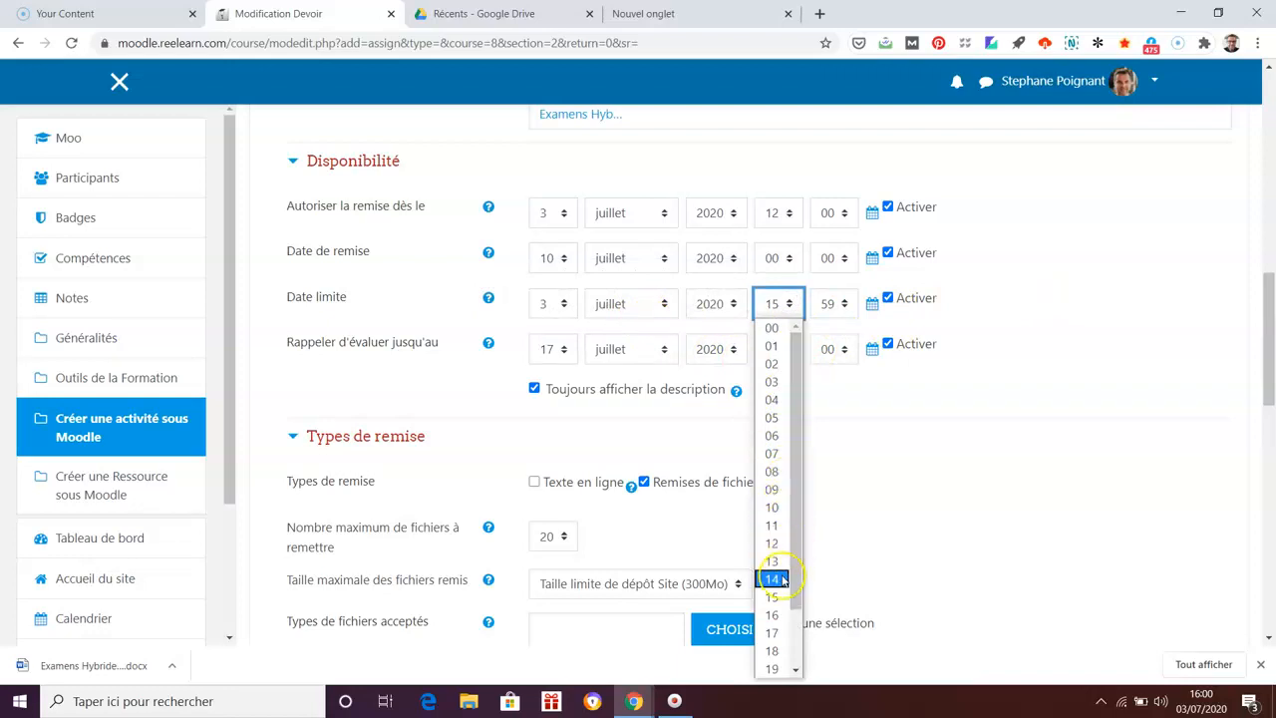
left_click(778, 543)
left_click(843, 305)
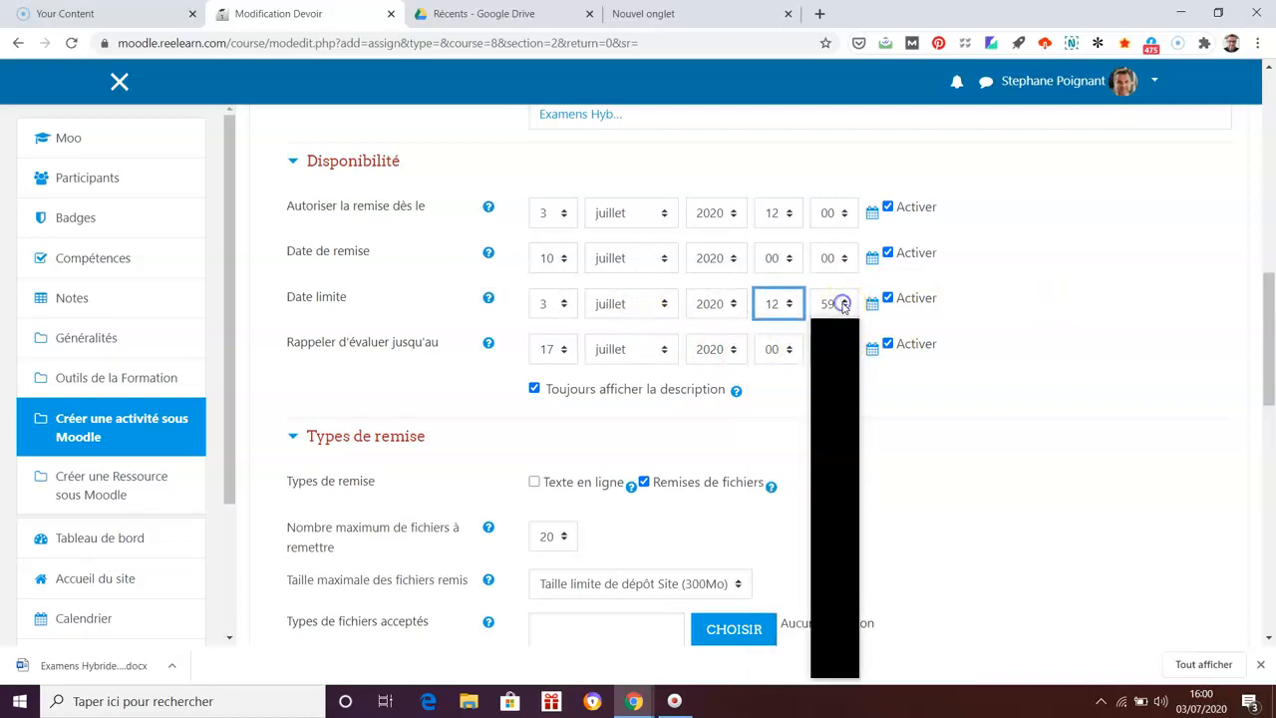
left_click_drag(854, 599, 850, 371)
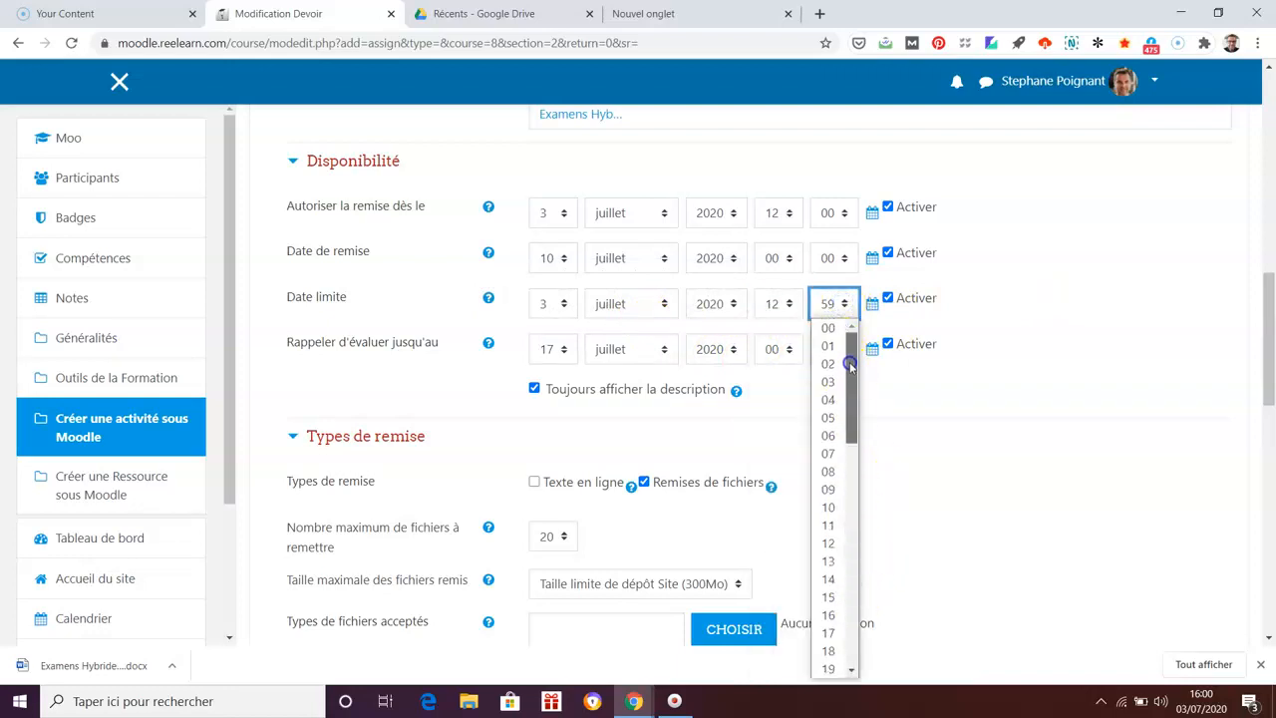
left_click(829, 328)
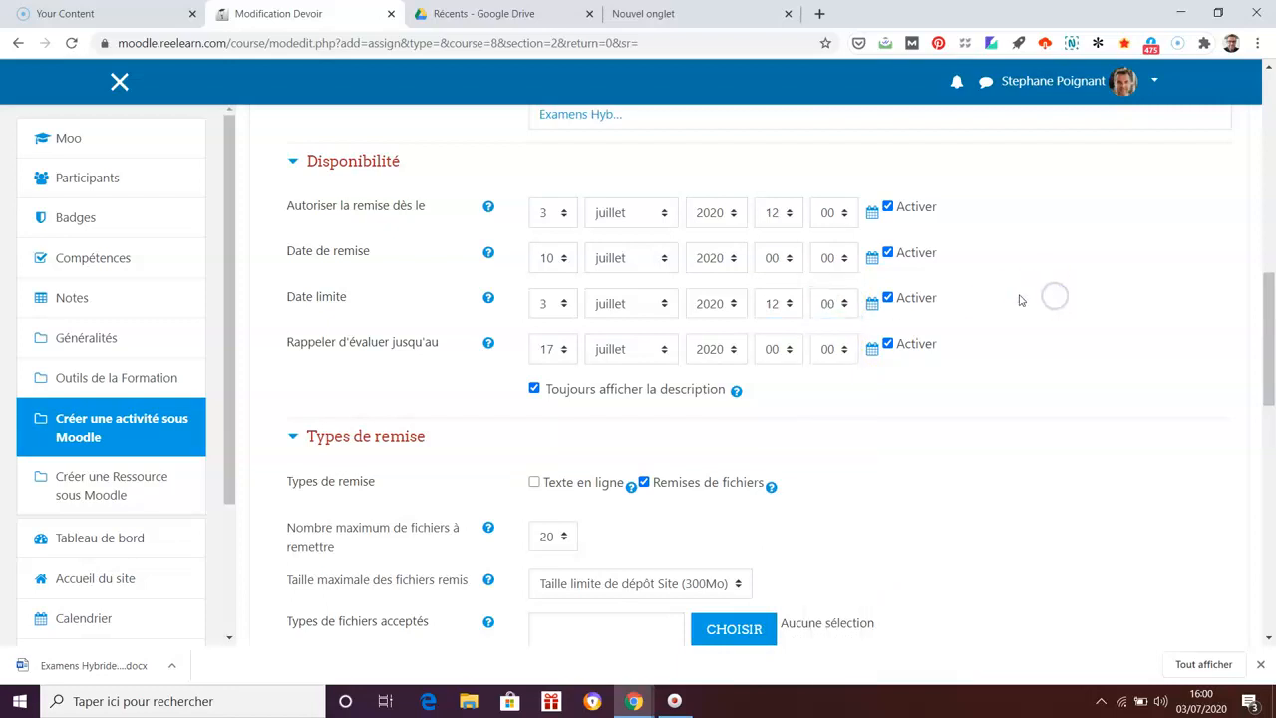
Read the help for "Date de remise" and set that date to day 3 with hour 12.
left_click(489, 254)
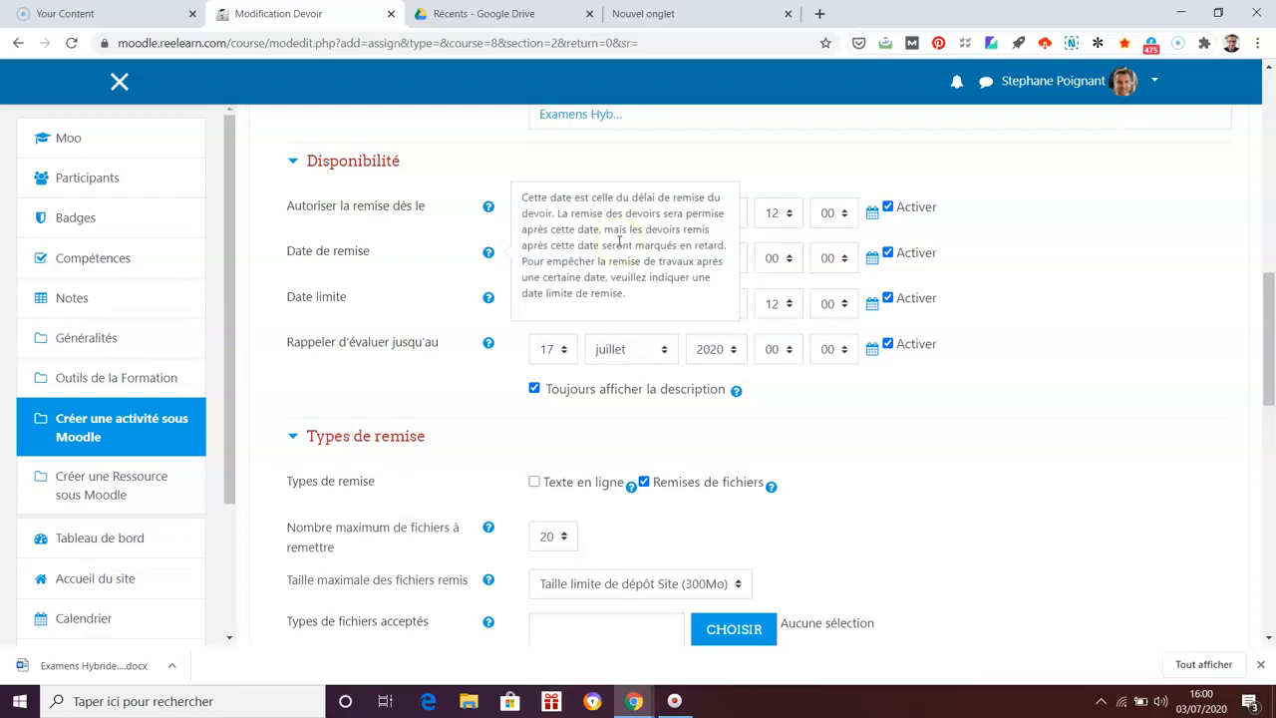
left_click(1040, 262)
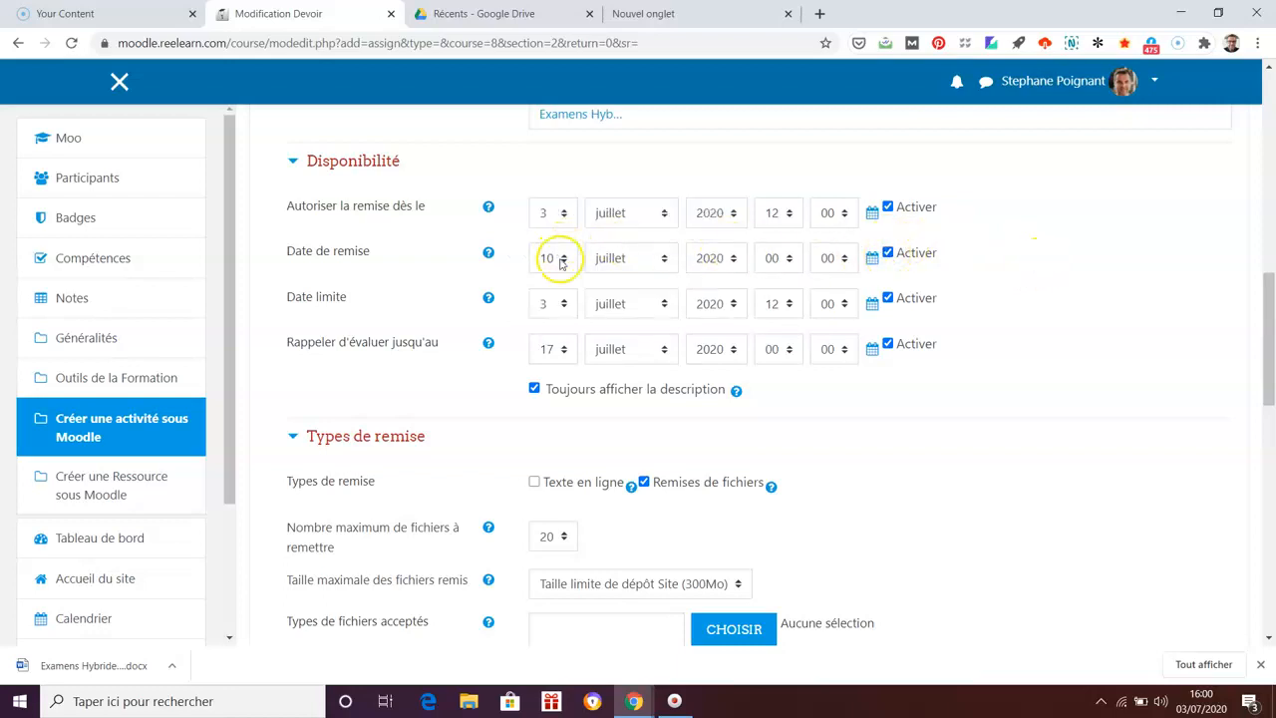
left_click(788, 258)
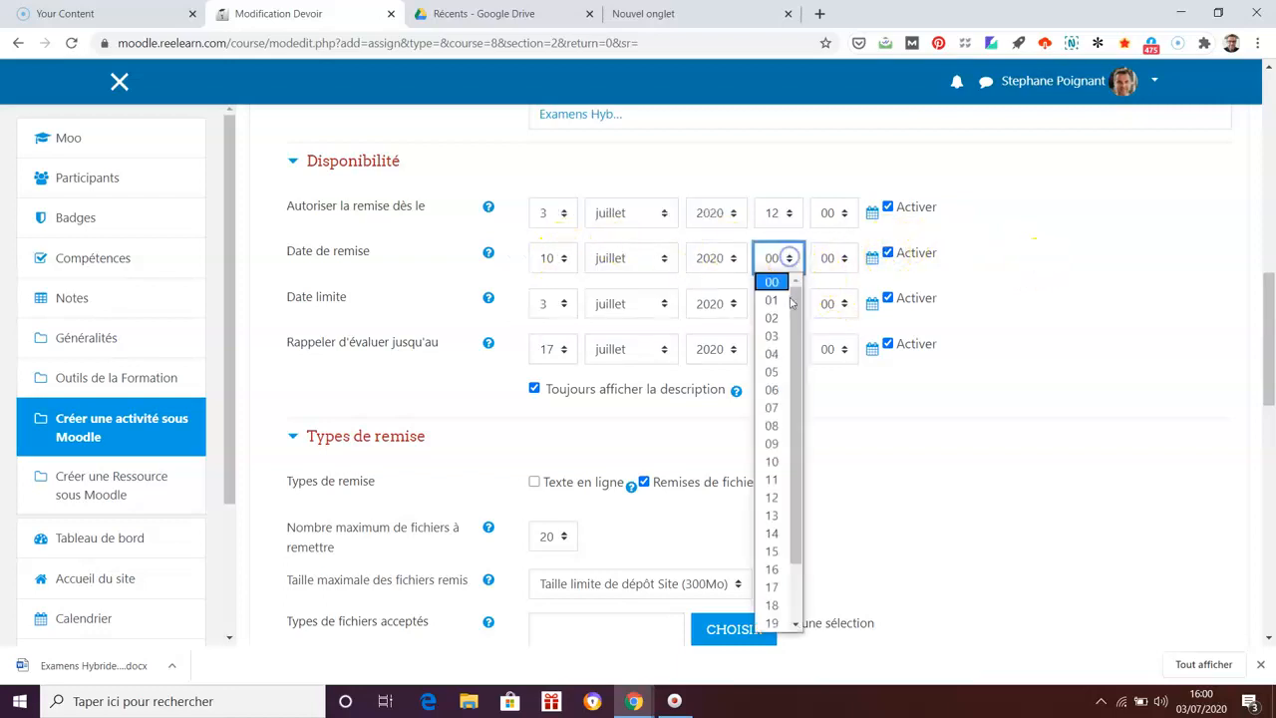
left_click(774, 498)
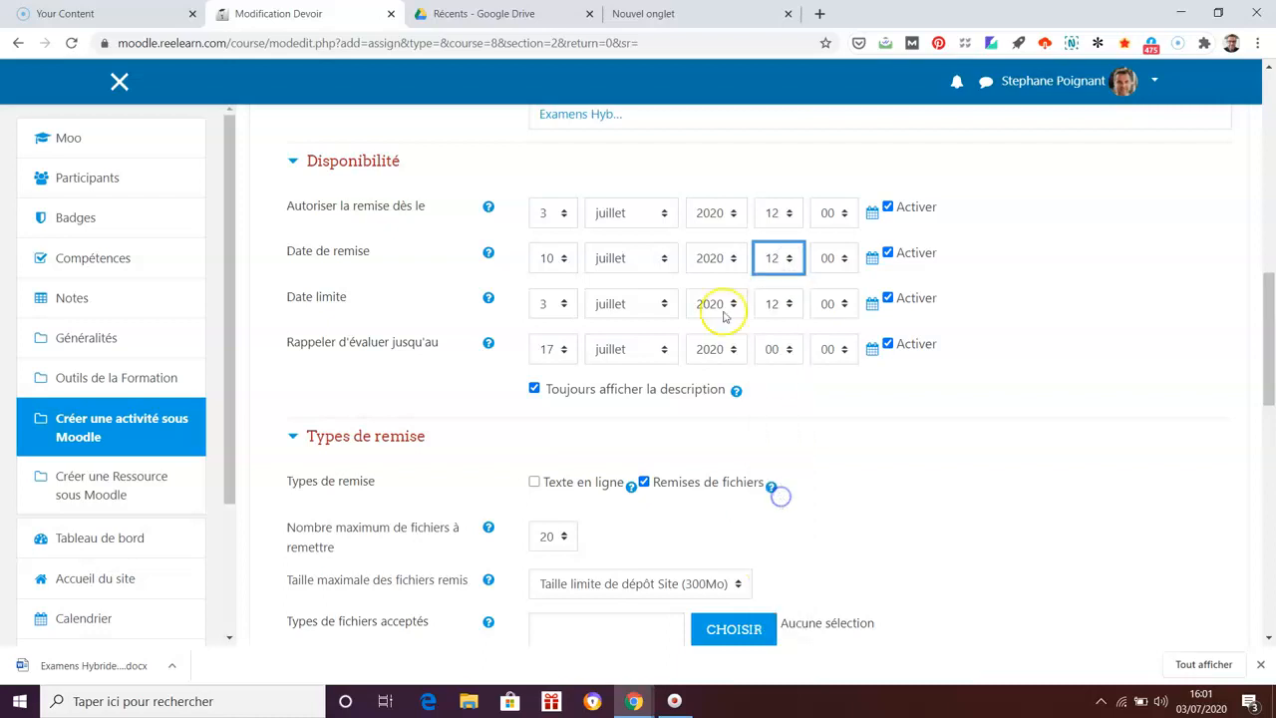
left_click(563, 258)
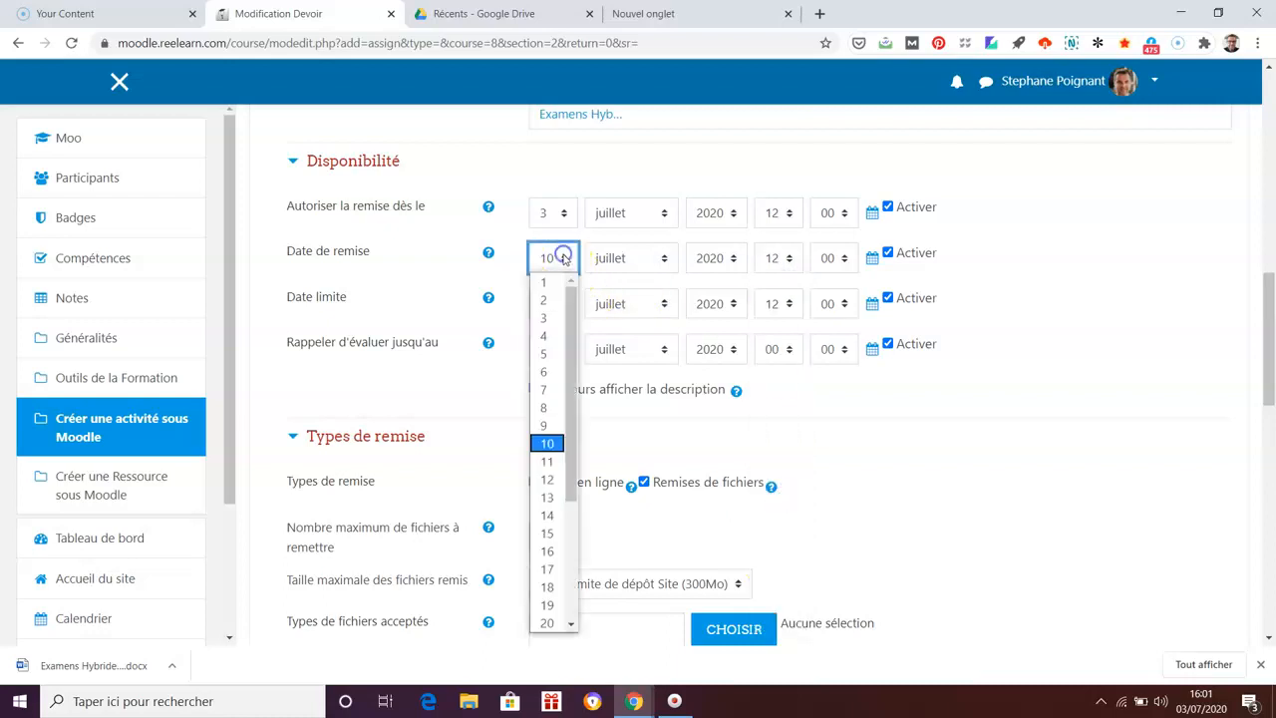
left_click(549, 319)
left_click(1059, 266)
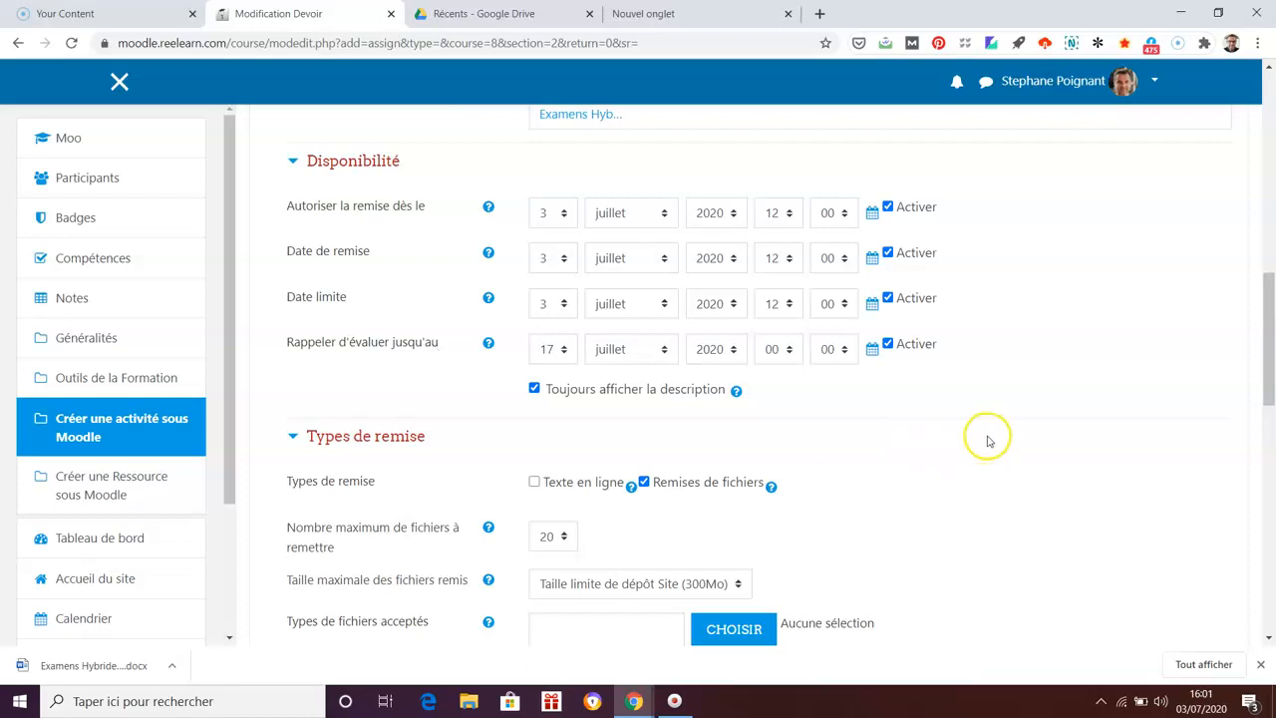
Consult the help for "Autoriser la remise dès le", "Date de remise" and "Date limite", and disable the "Date de remise" setting.
scroll(993, 378, "up", 1)
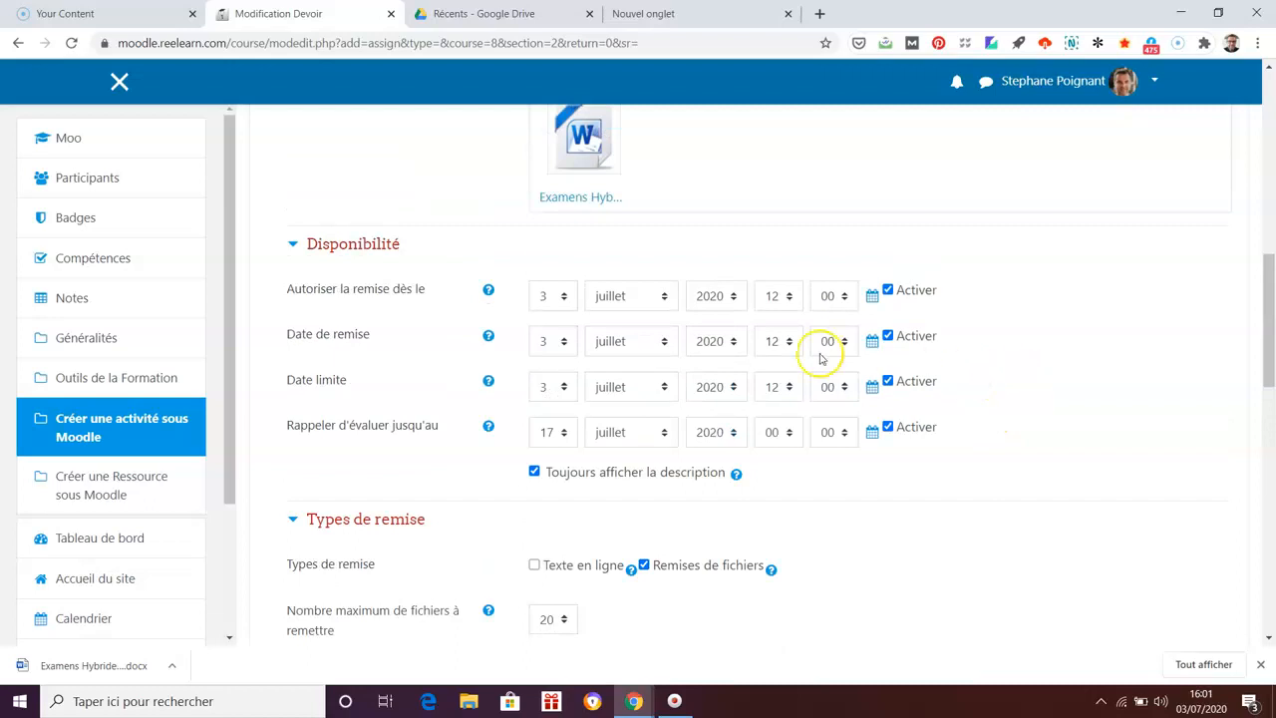
left_click(489, 292)
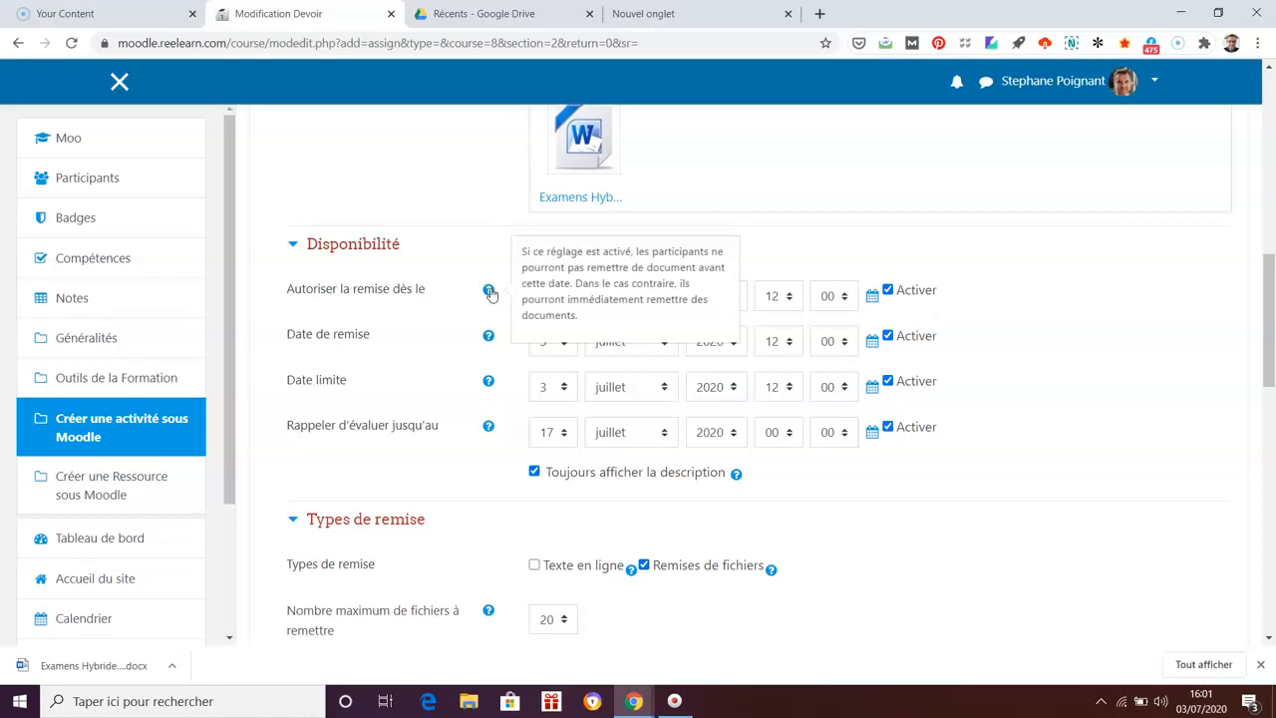
left_click(864, 177)
left_click(488, 336)
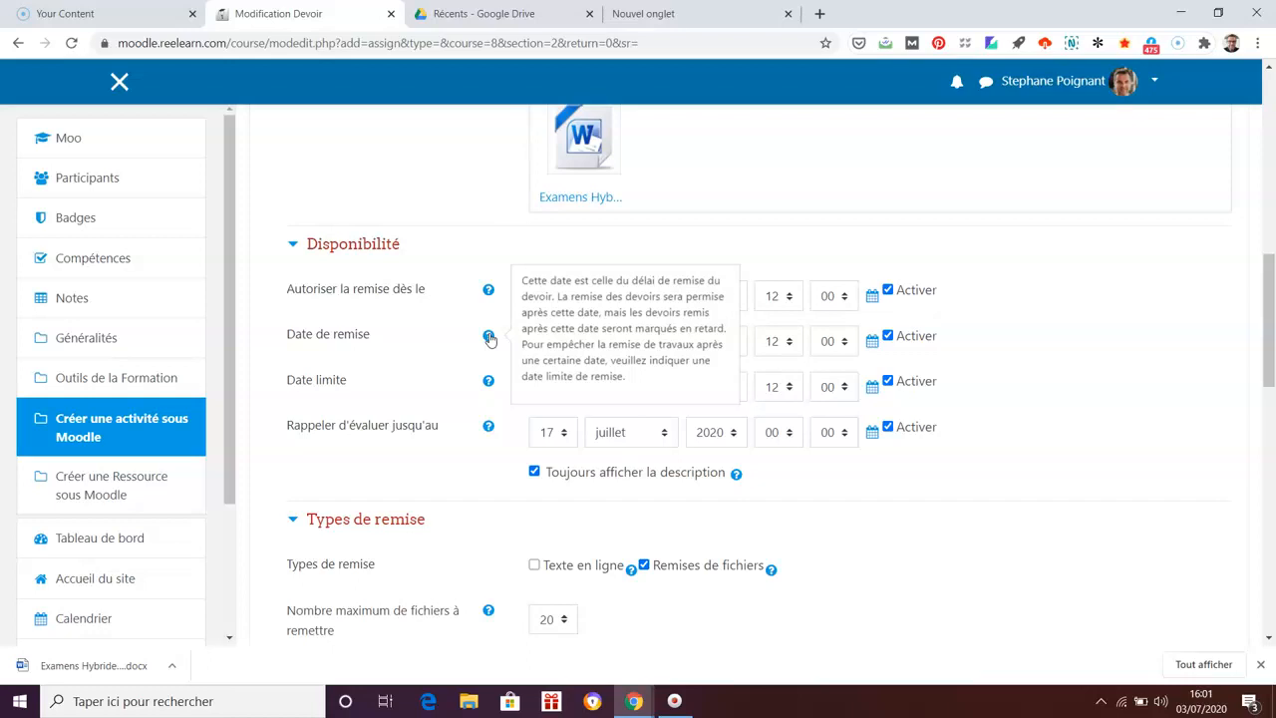
left_click(1128, 316)
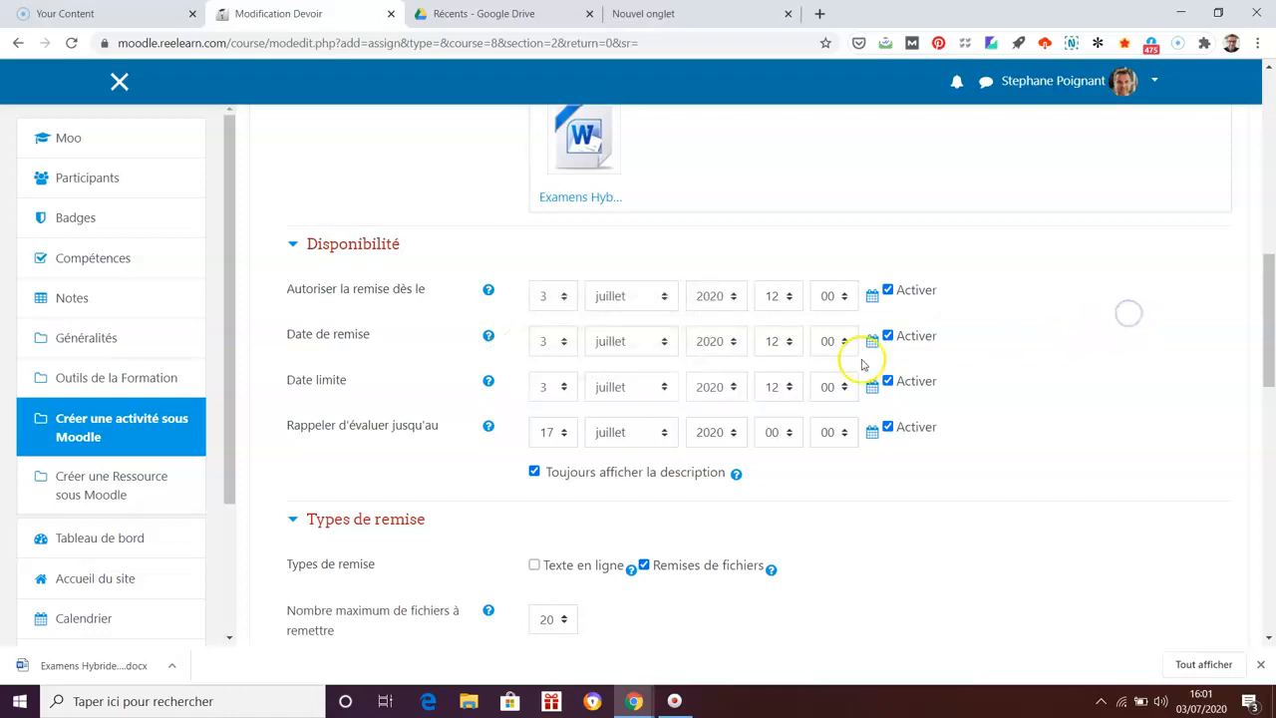
left_click(887, 336)
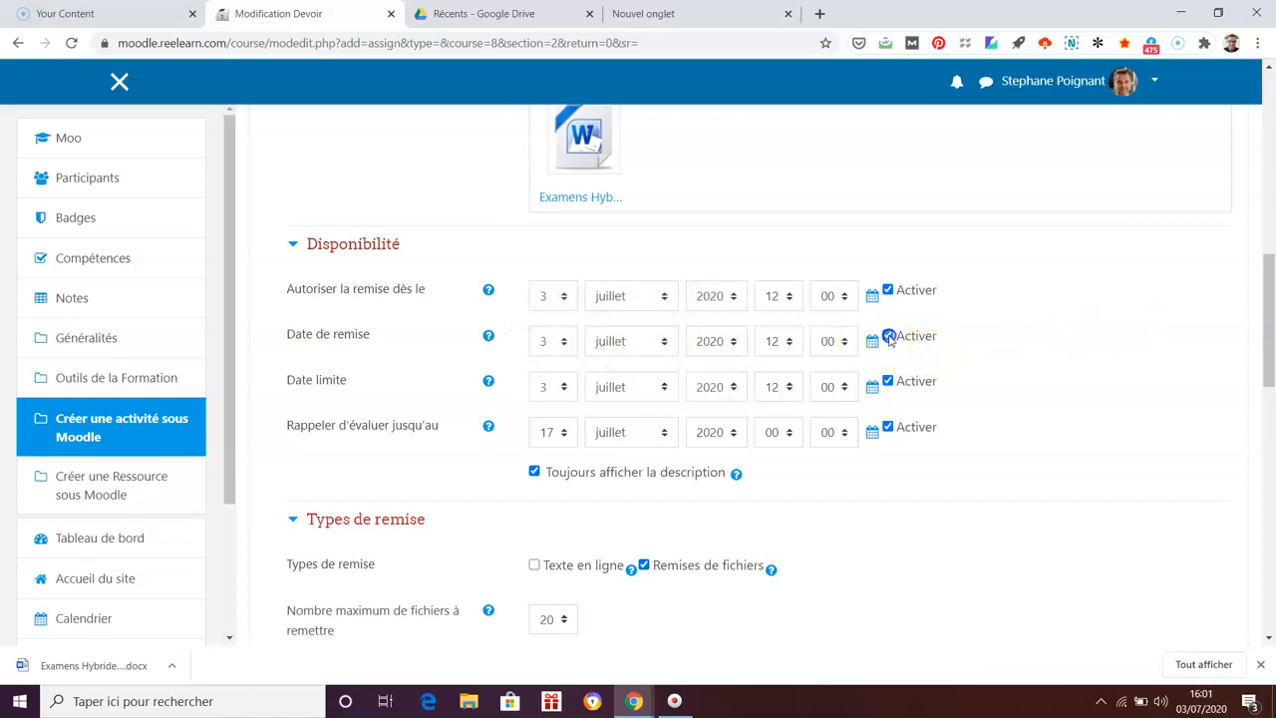
left_click(489, 382)
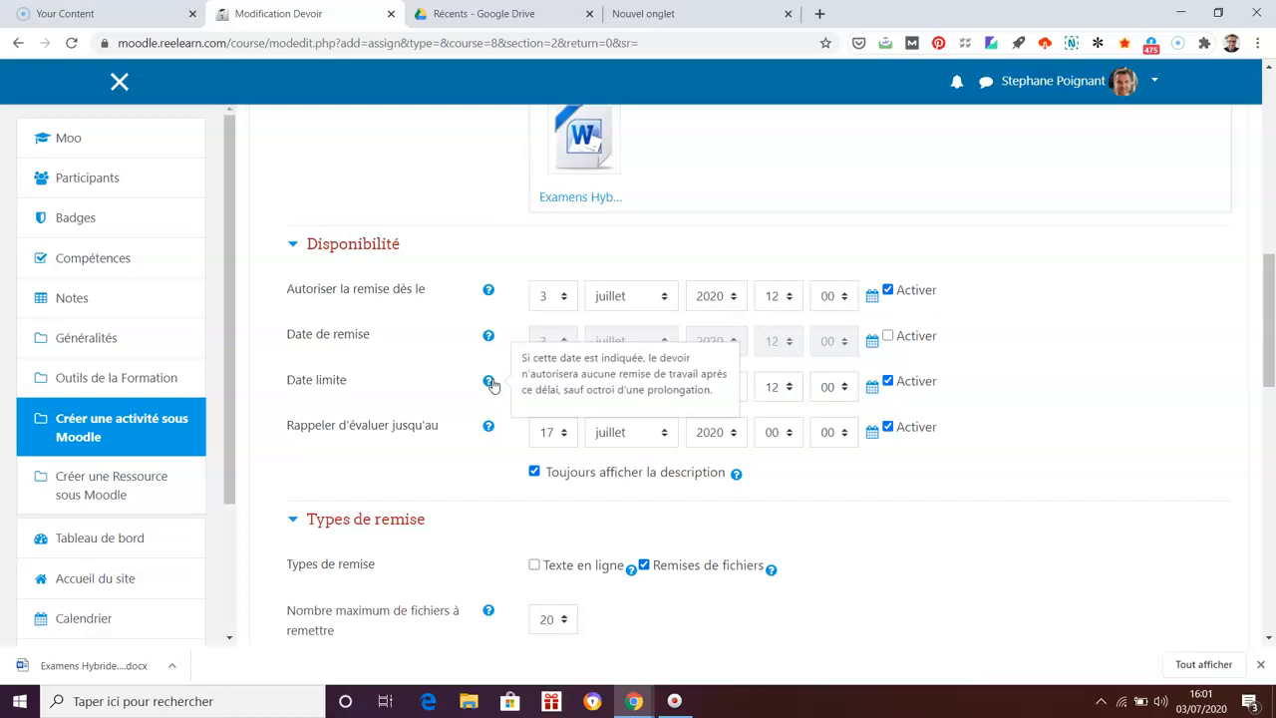
left_click(1118, 322)
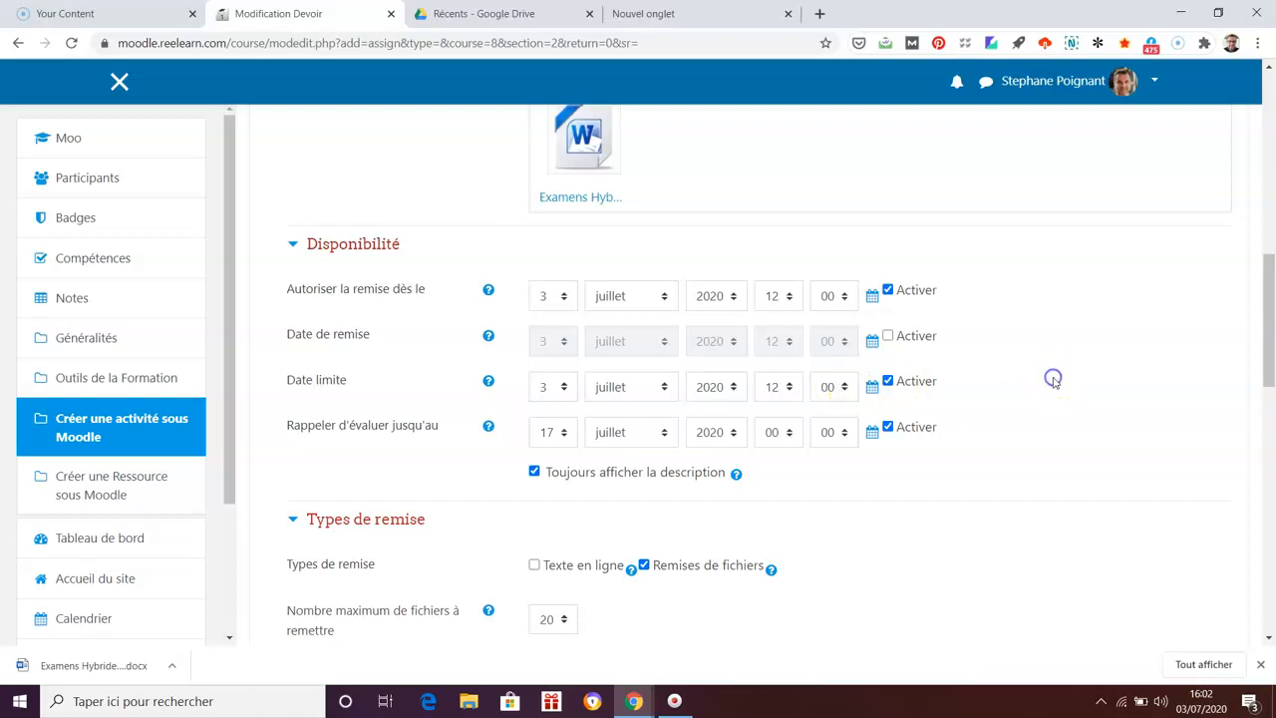
Try the "Texte en ligne" submission type with its "Nombre maximal de mots" limit.
scroll(1070, 390, "down", 2)
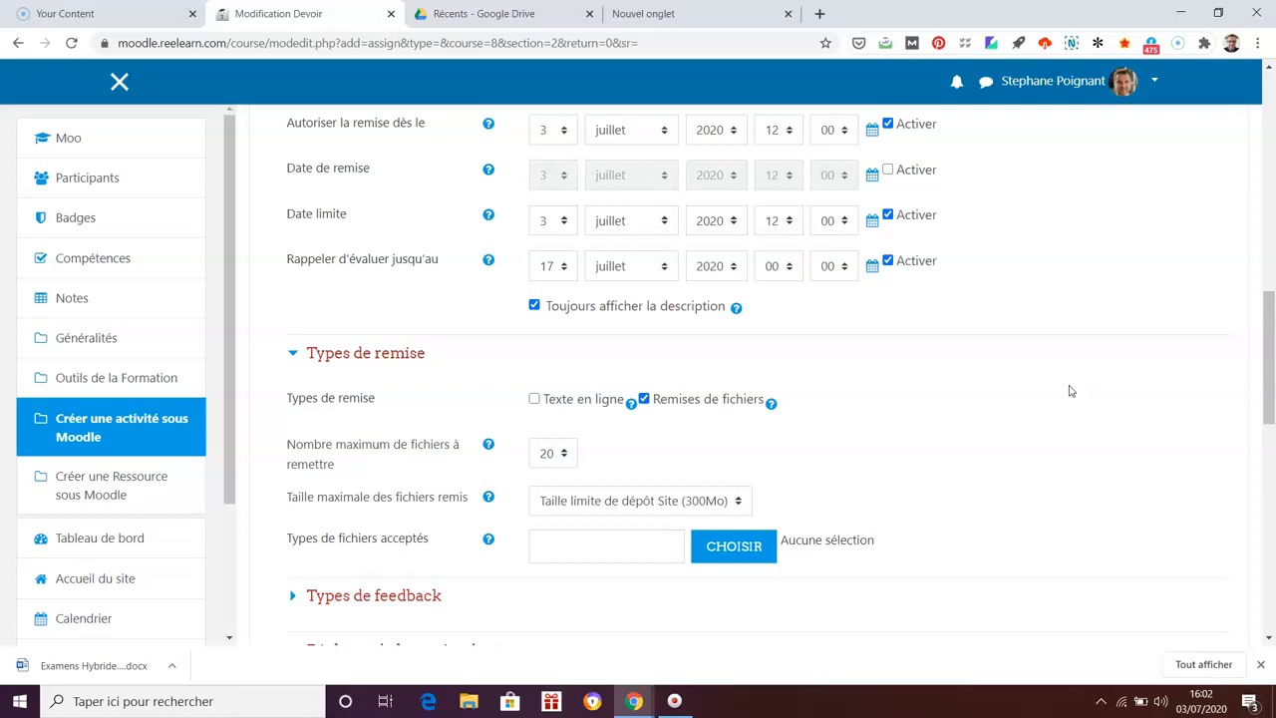
scroll(1070, 391, "down", 1)
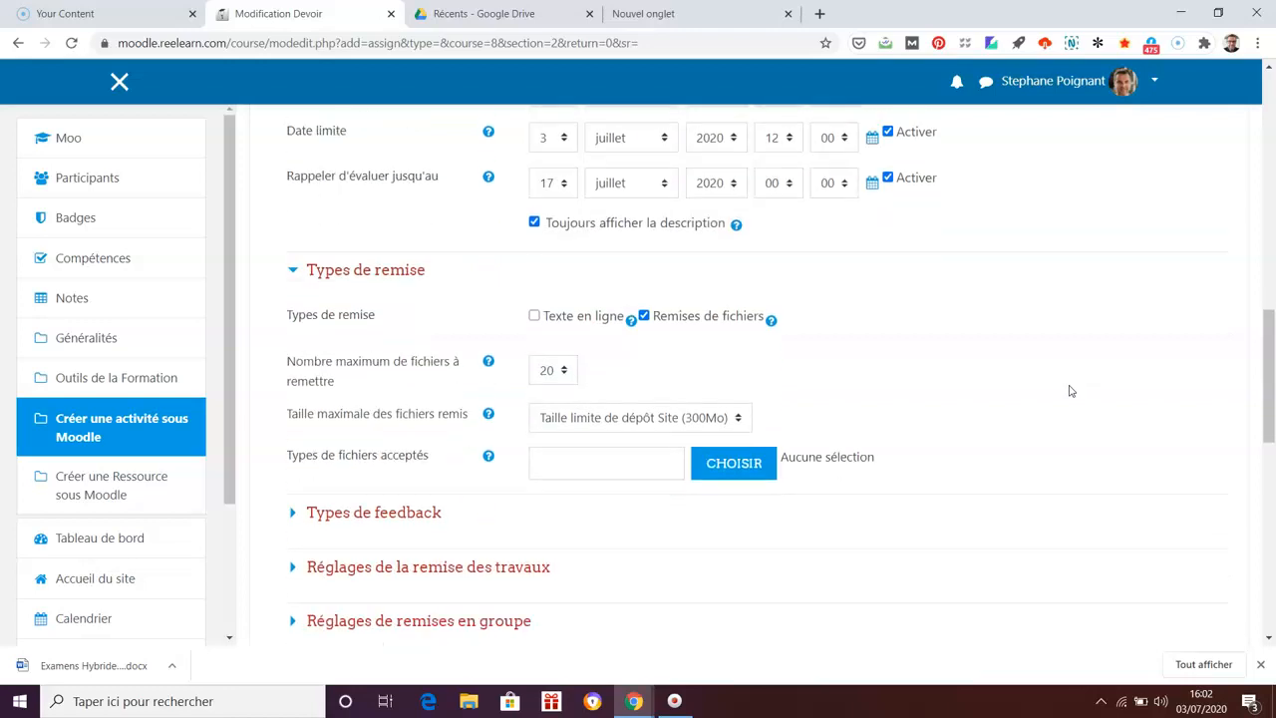
left_click(535, 316)
left_click(609, 362)
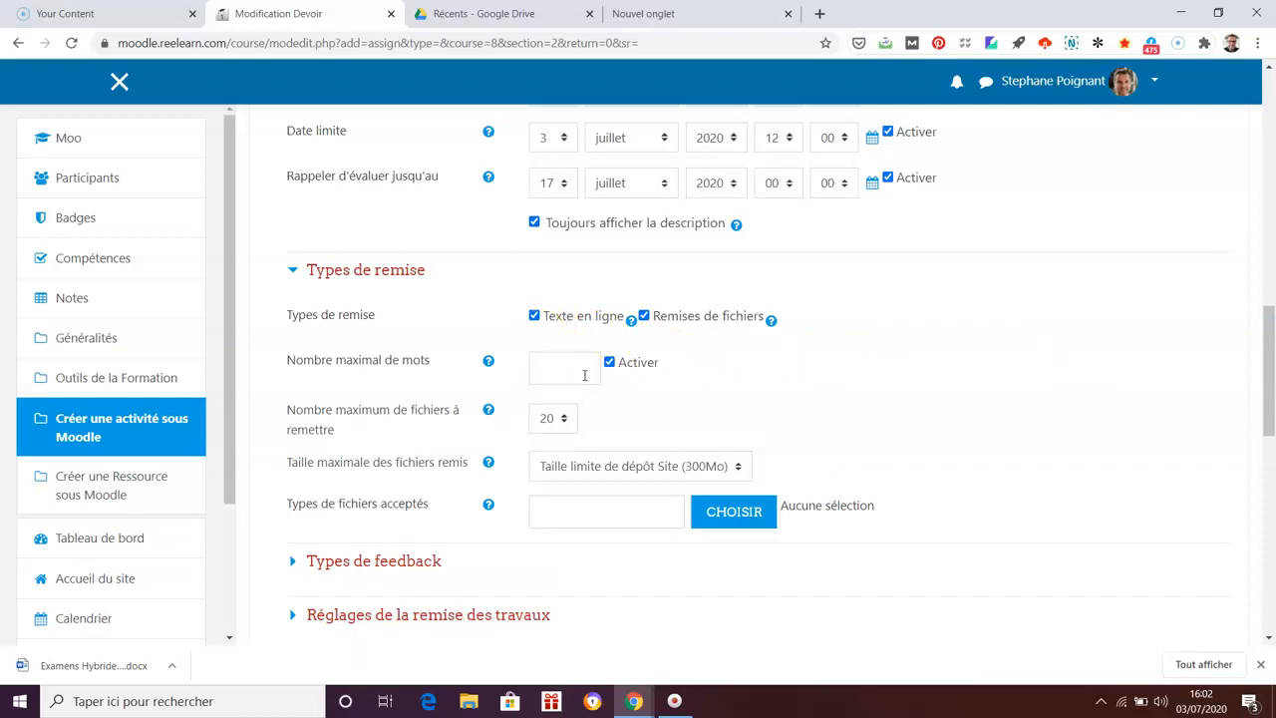
left_click(609, 363)
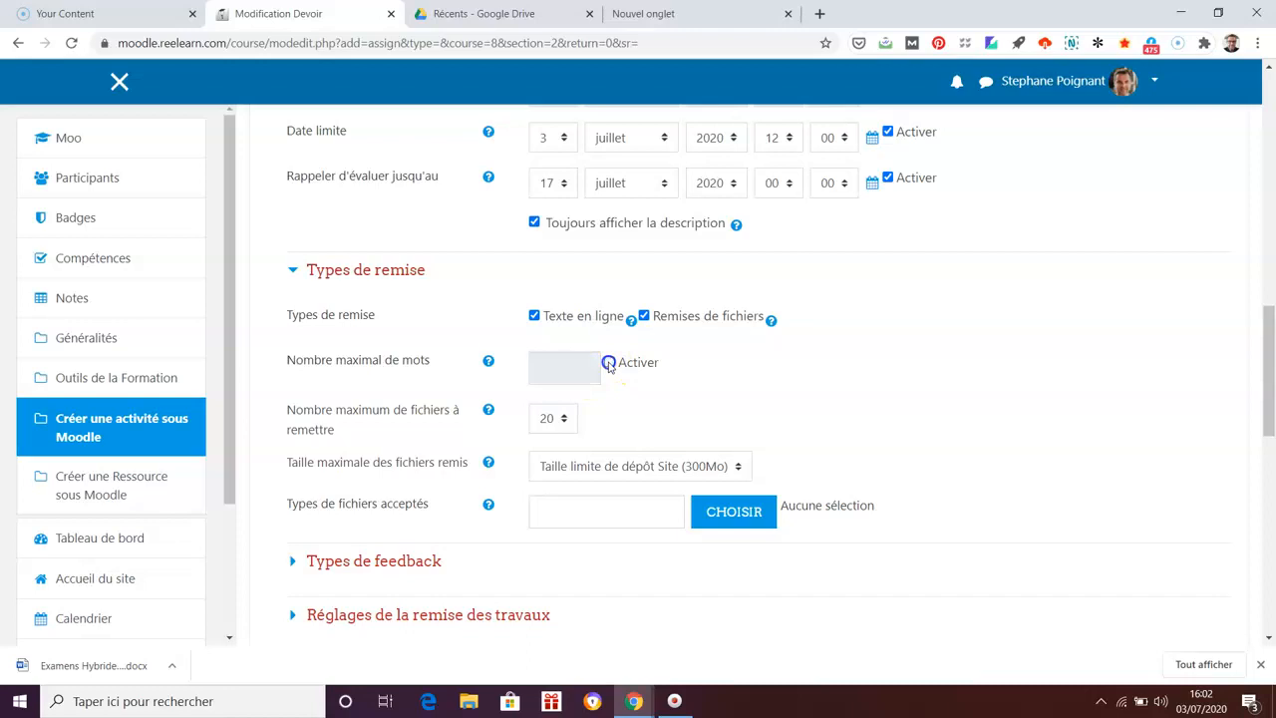
left_click(535, 316)
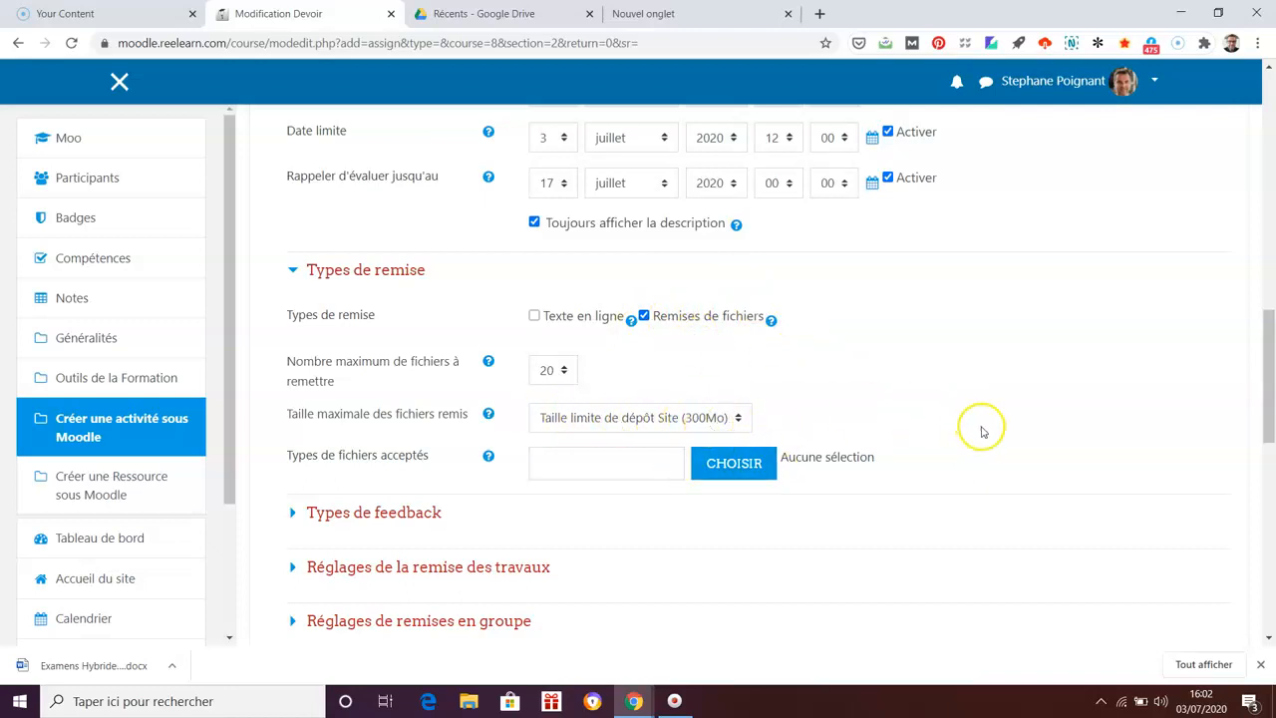
Check the "Types de feedback" settings, and save the assignment and display its page.
scroll(983, 439, "down", 3)
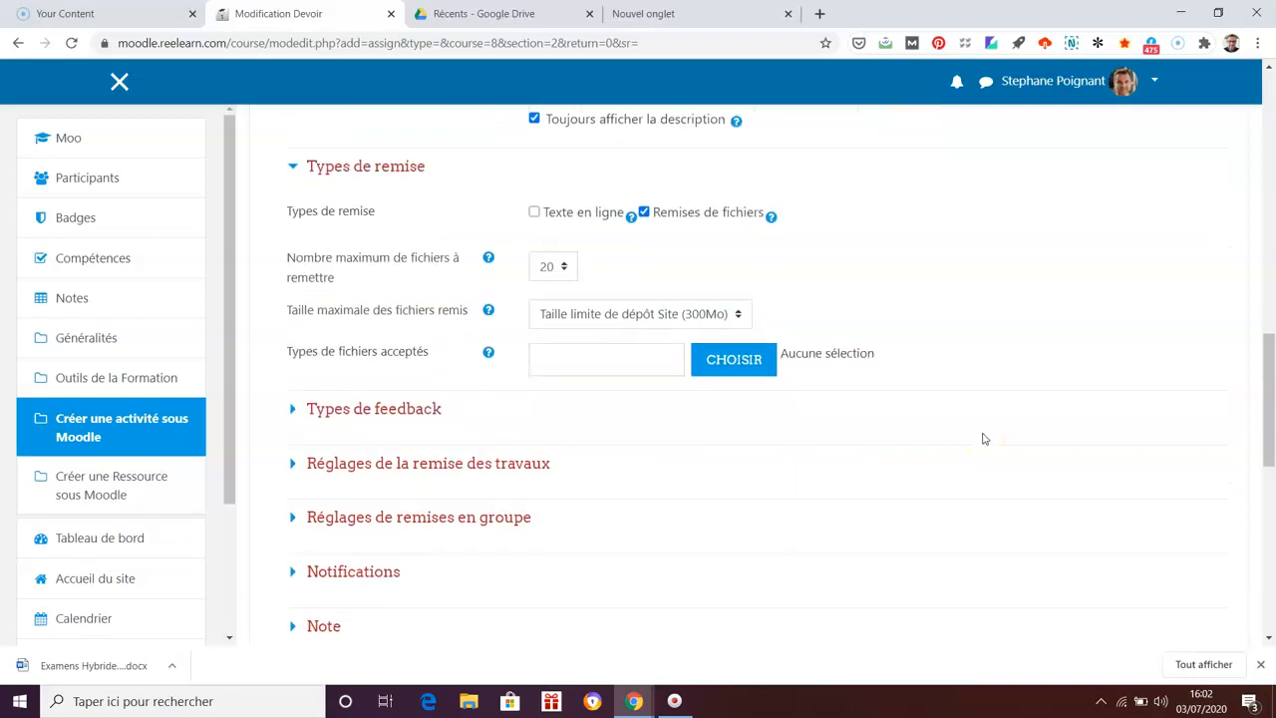
left_click(419, 263)
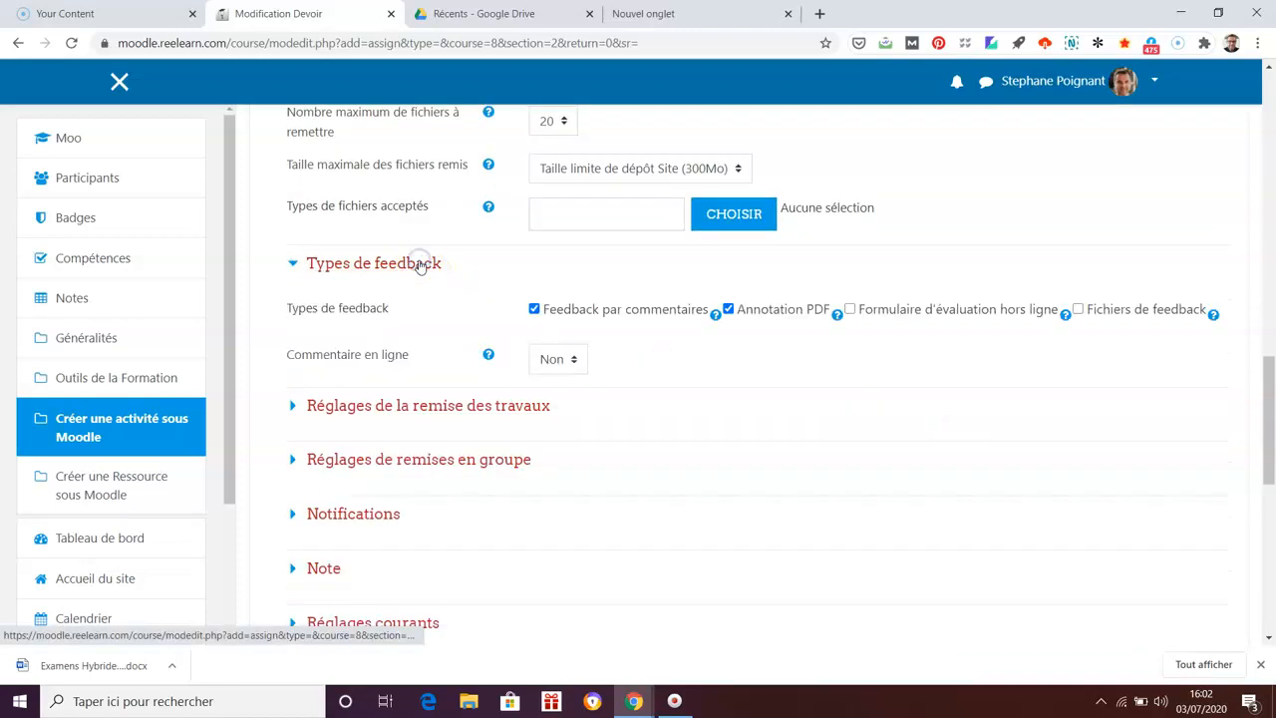
left_click(419, 263)
scroll(984, 448, "up", 5)
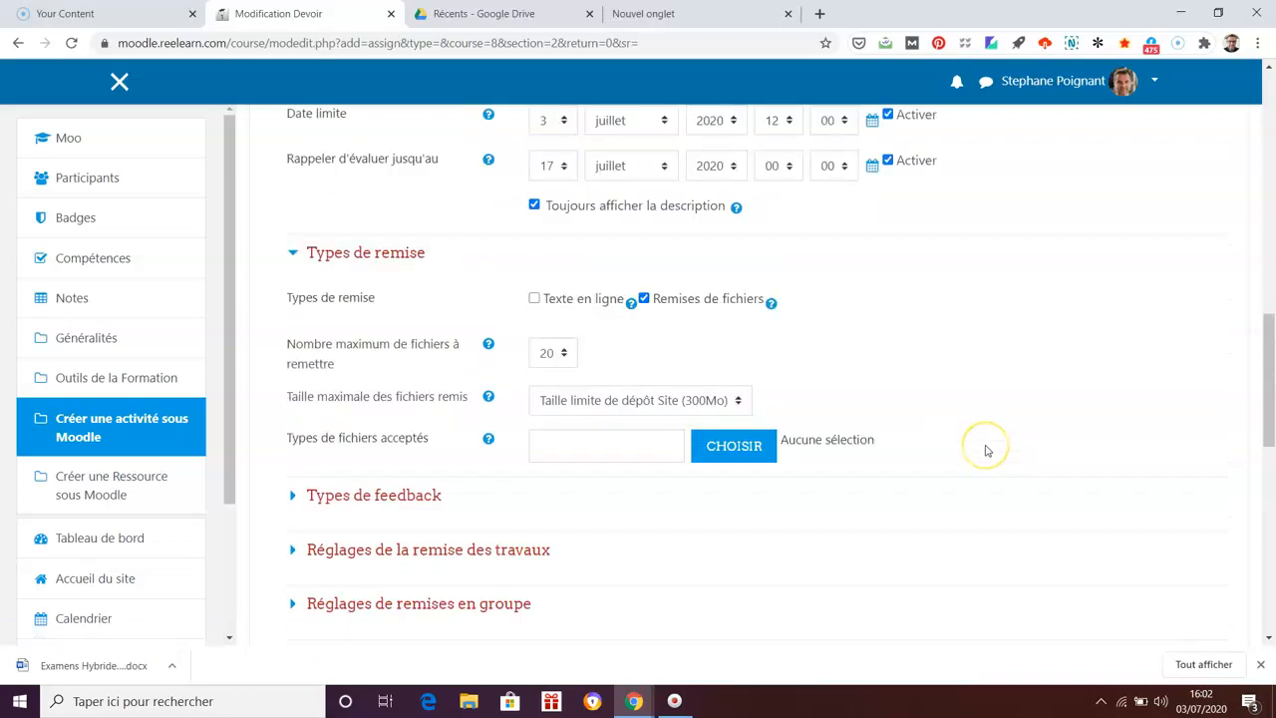
scroll(1100, 456, "down", 10)
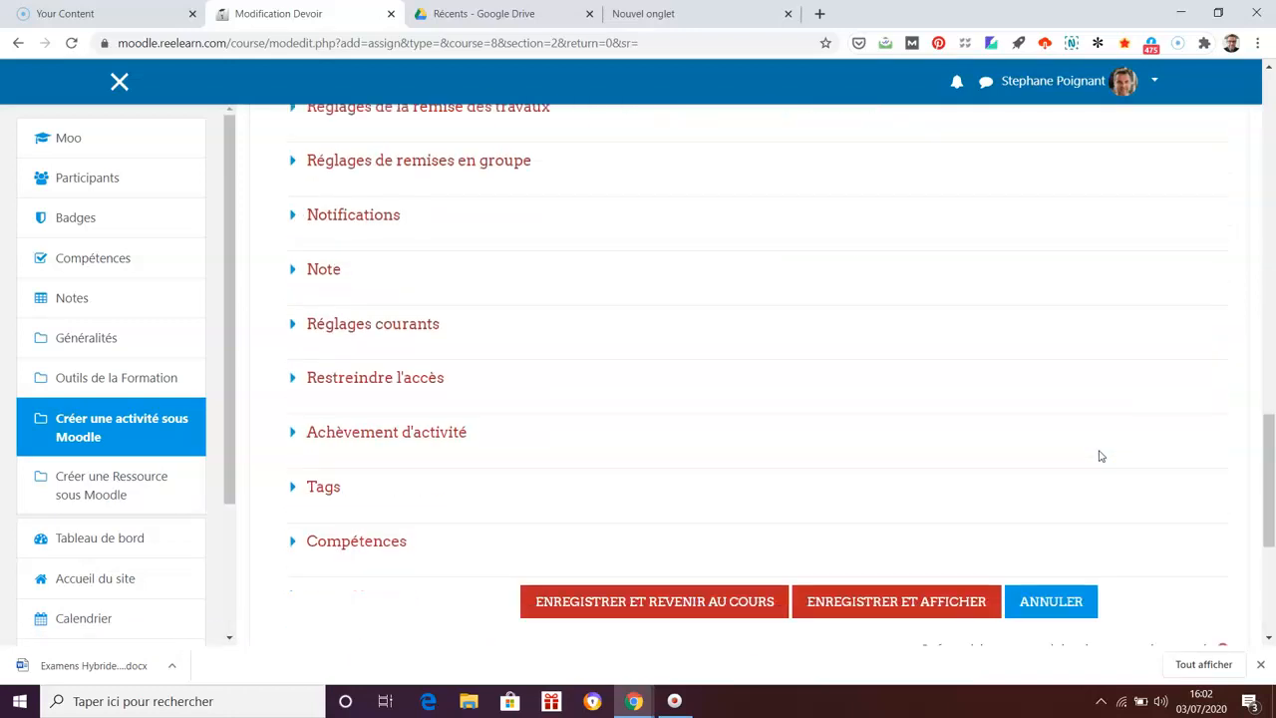
left_click(931, 398)
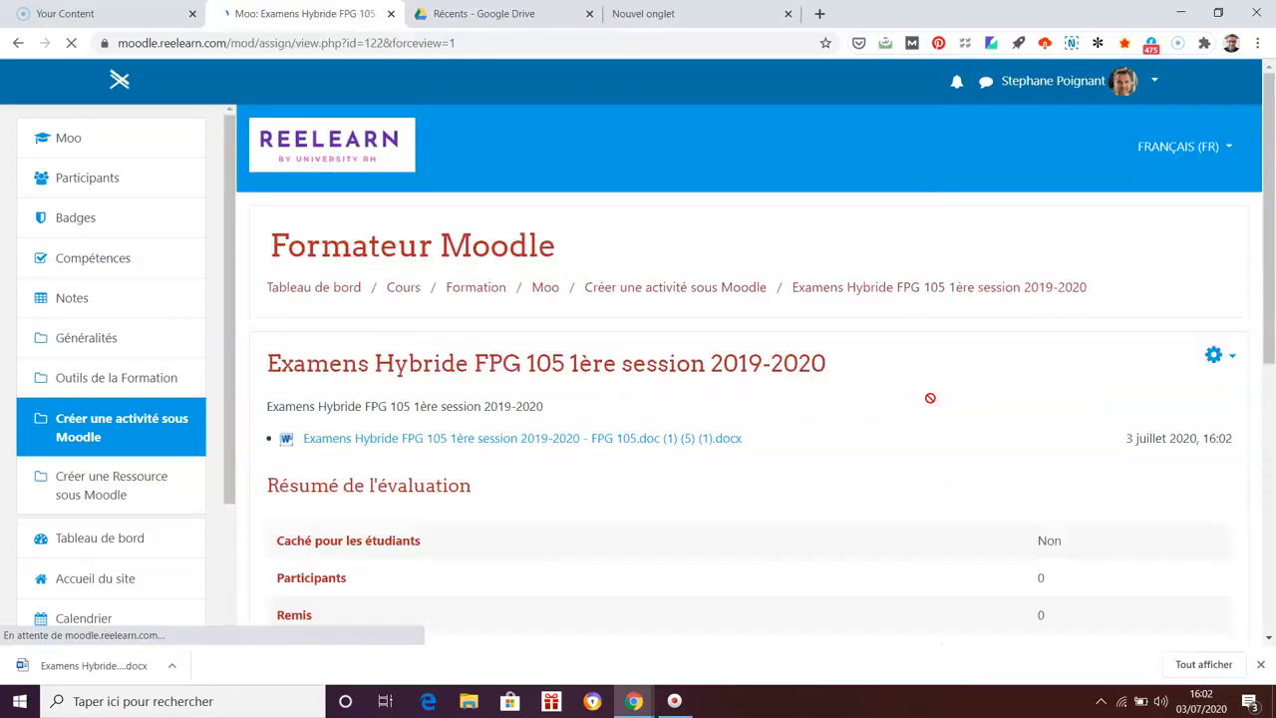
Look over the saved assignment's page and return to the course section "Créer une activité sous Moodle".
scroll(1011, 436, "down", 1)
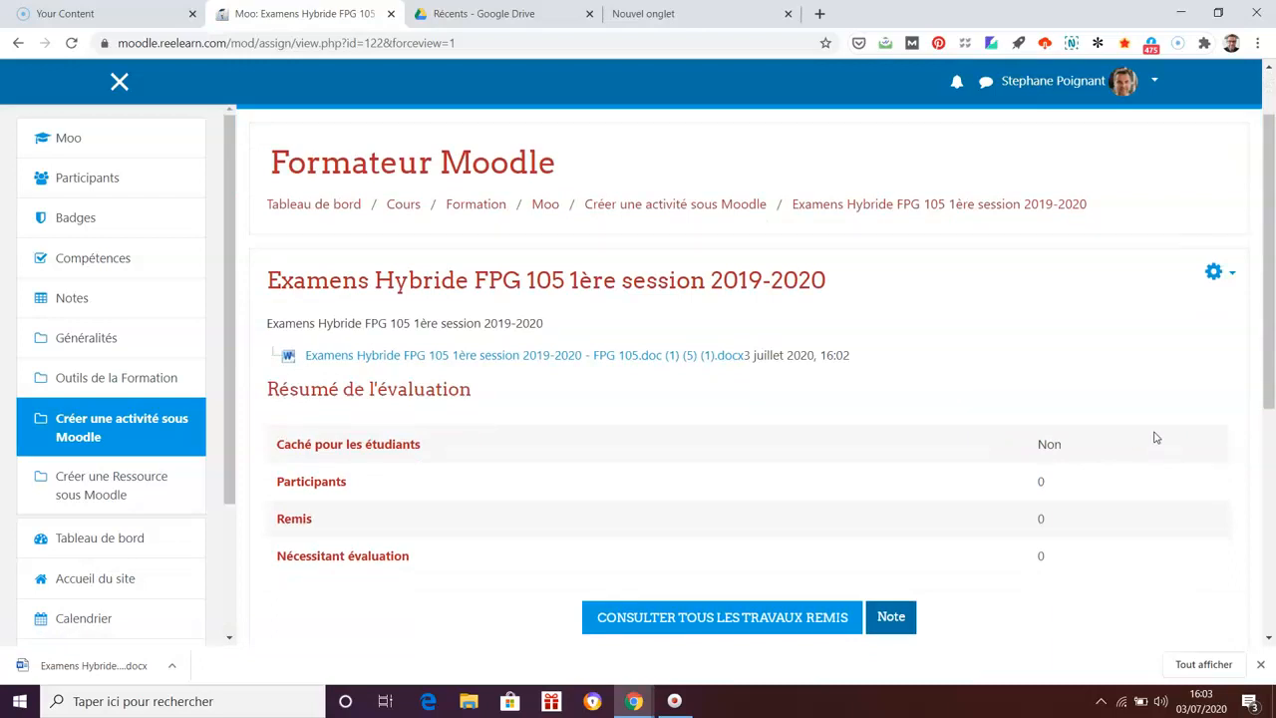
scroll(1156, 438, "down", 1)
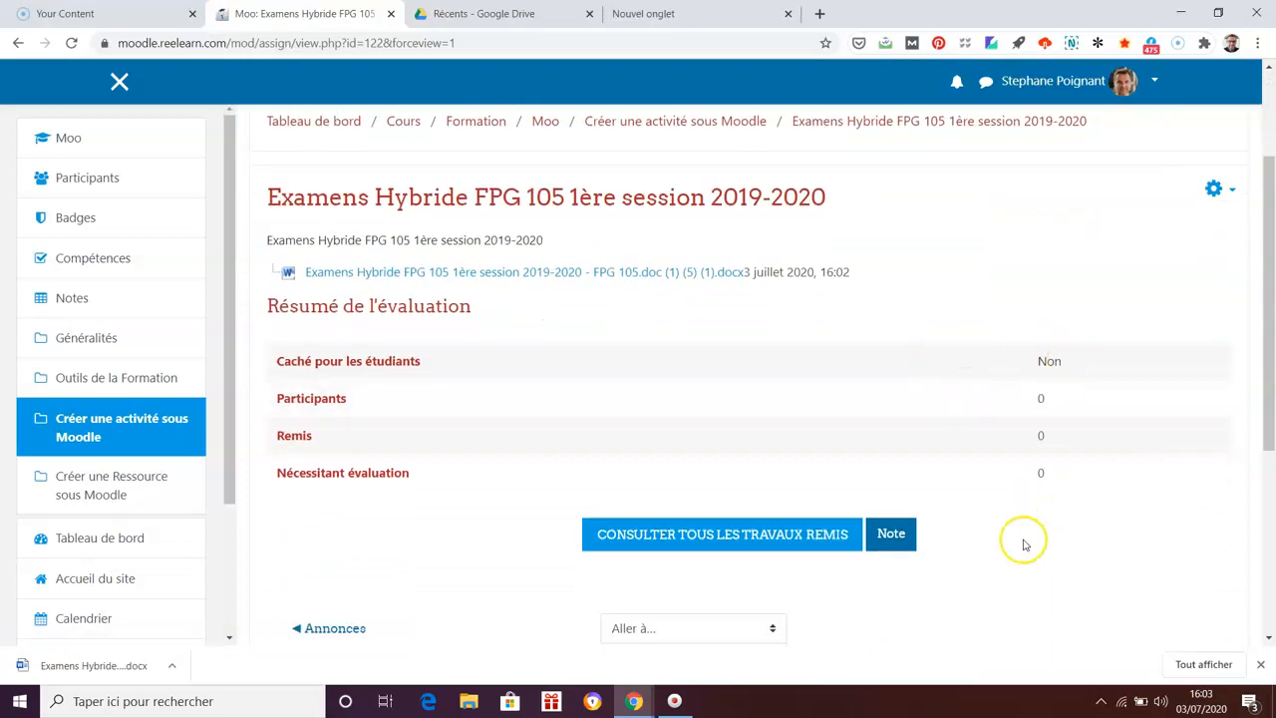
scroll(1091, 522, "down", 2)
scroll(1091, 524, "up", 4)
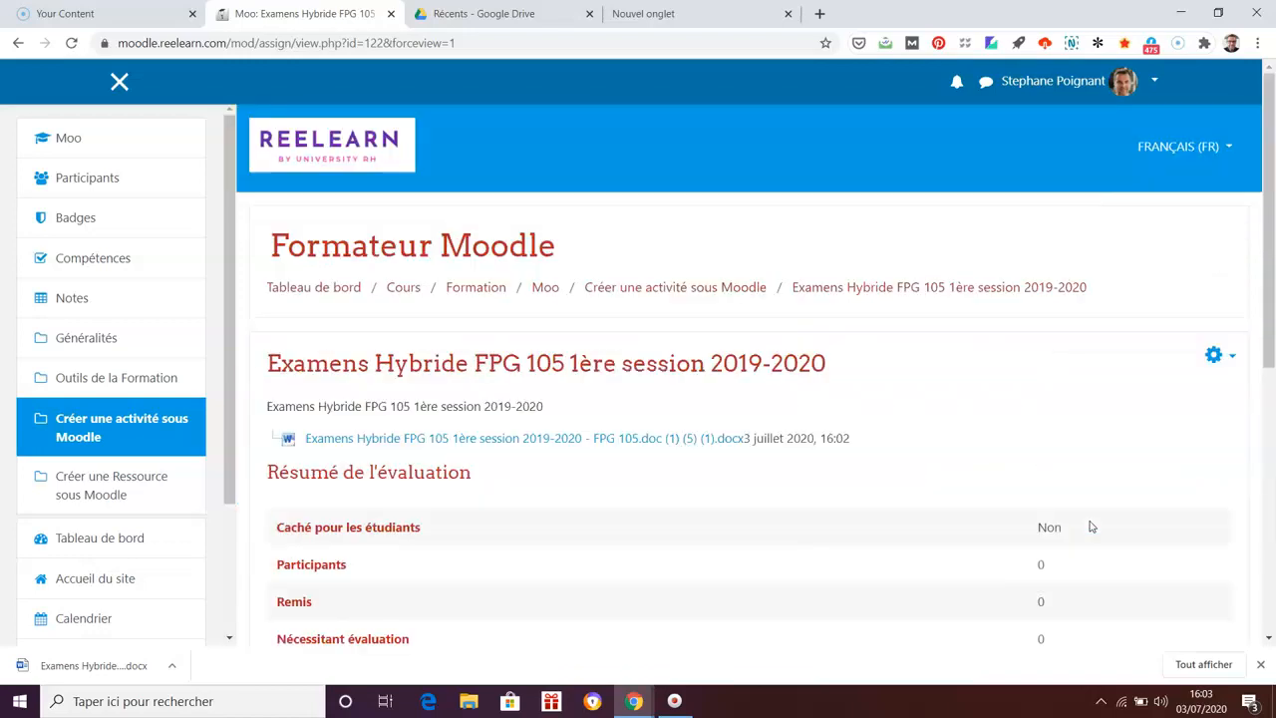
left_click(736, 288)
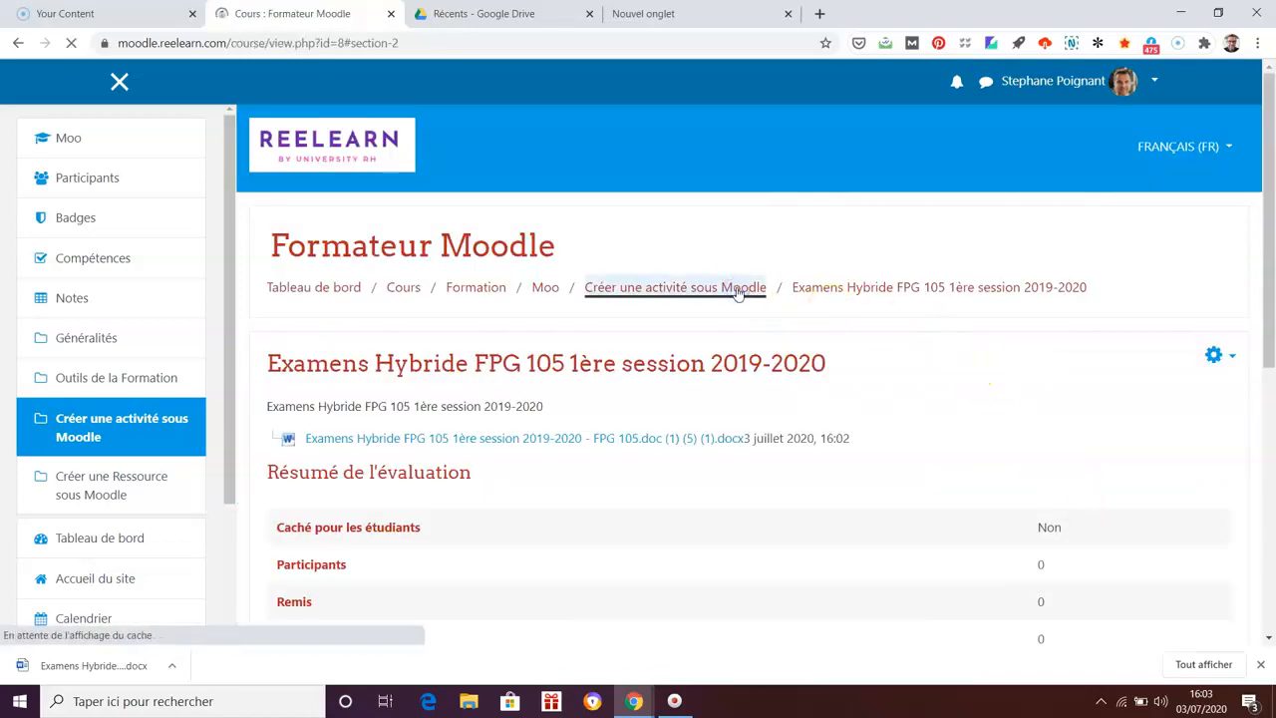
scroll(1119, 499, "up", 2)
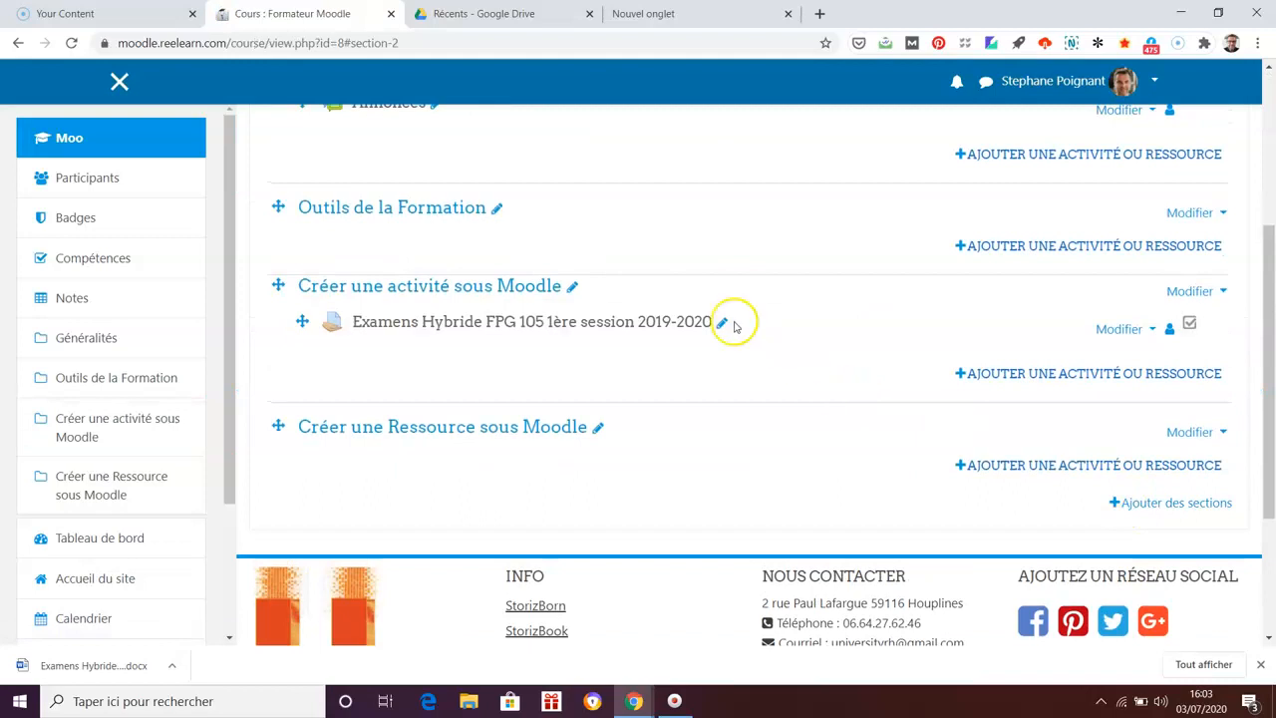
Hide the "Examens Hybride FPG 105 1ère session 2019-2020" activity from students and show it again.
left_click(1152, 330)
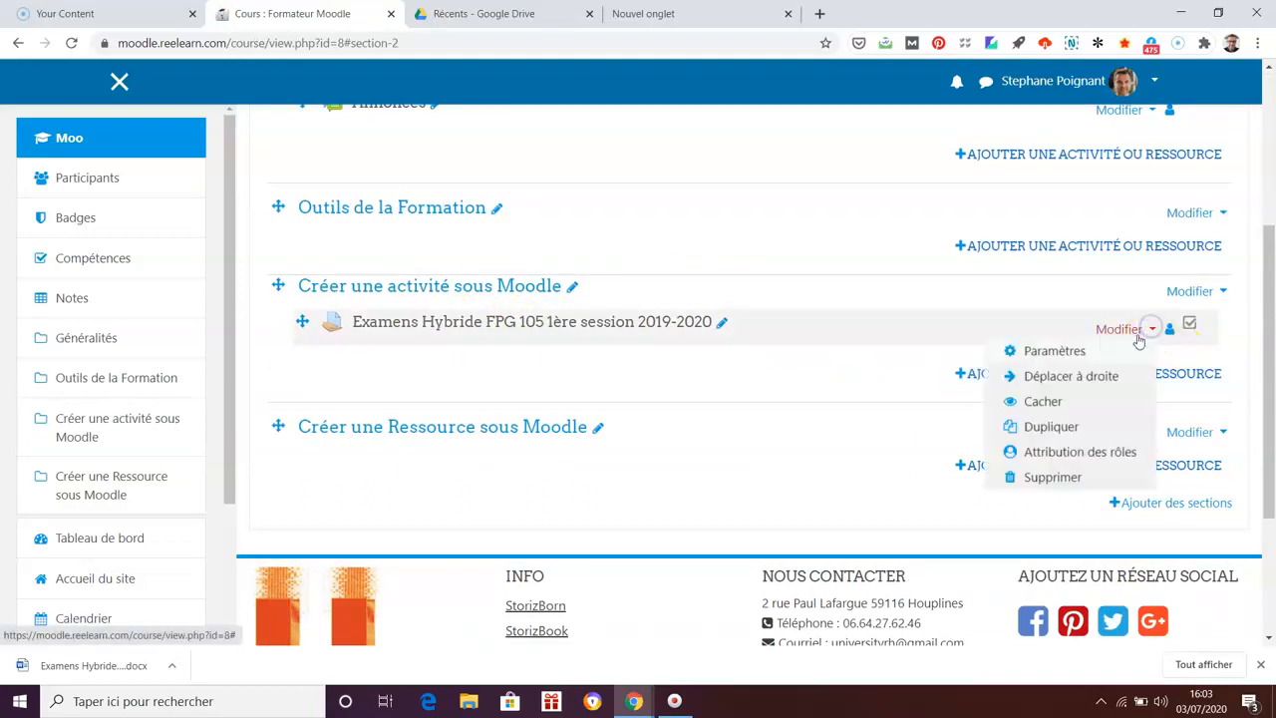
left_click(1076, 411)
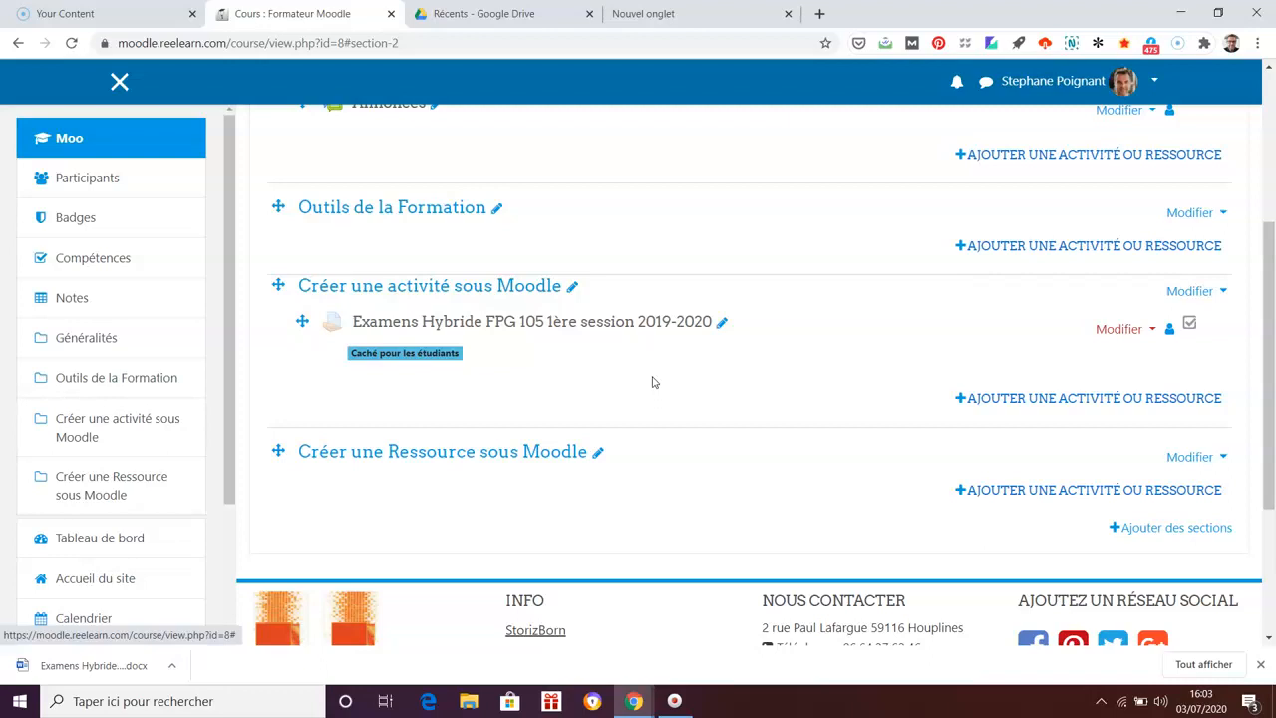
left_click(1153, 329)
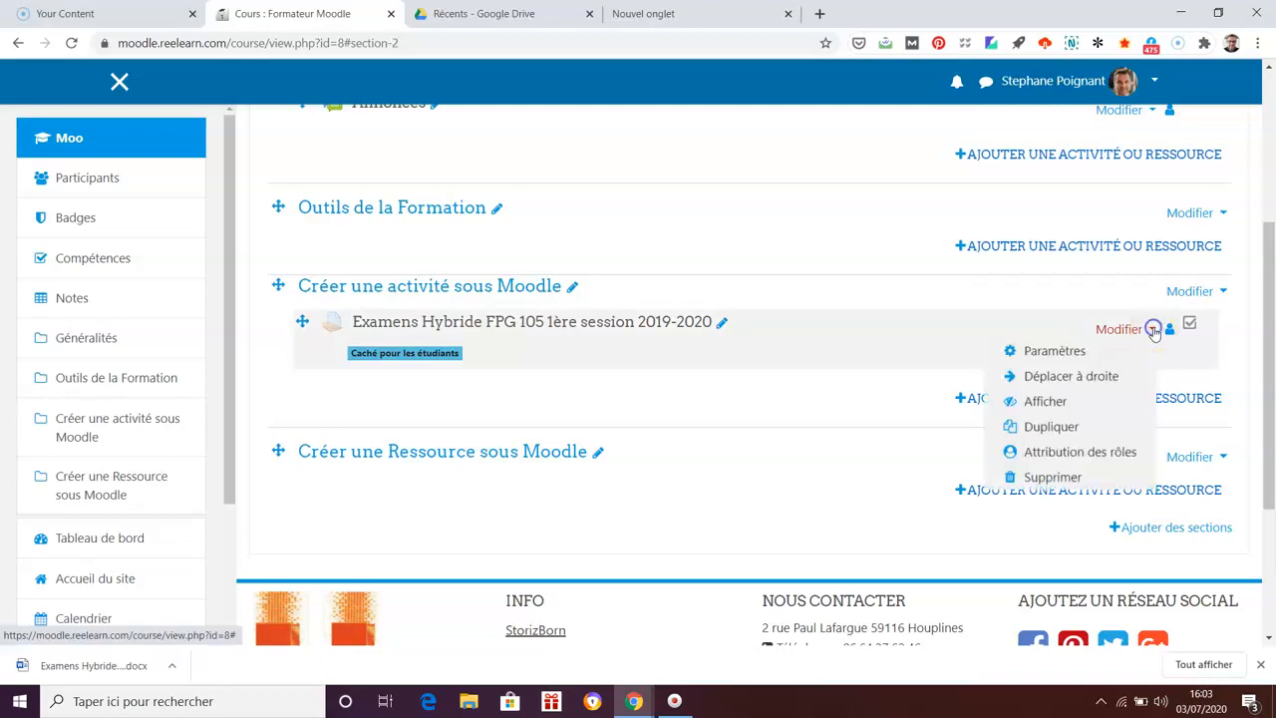
left_click(1091, 401)
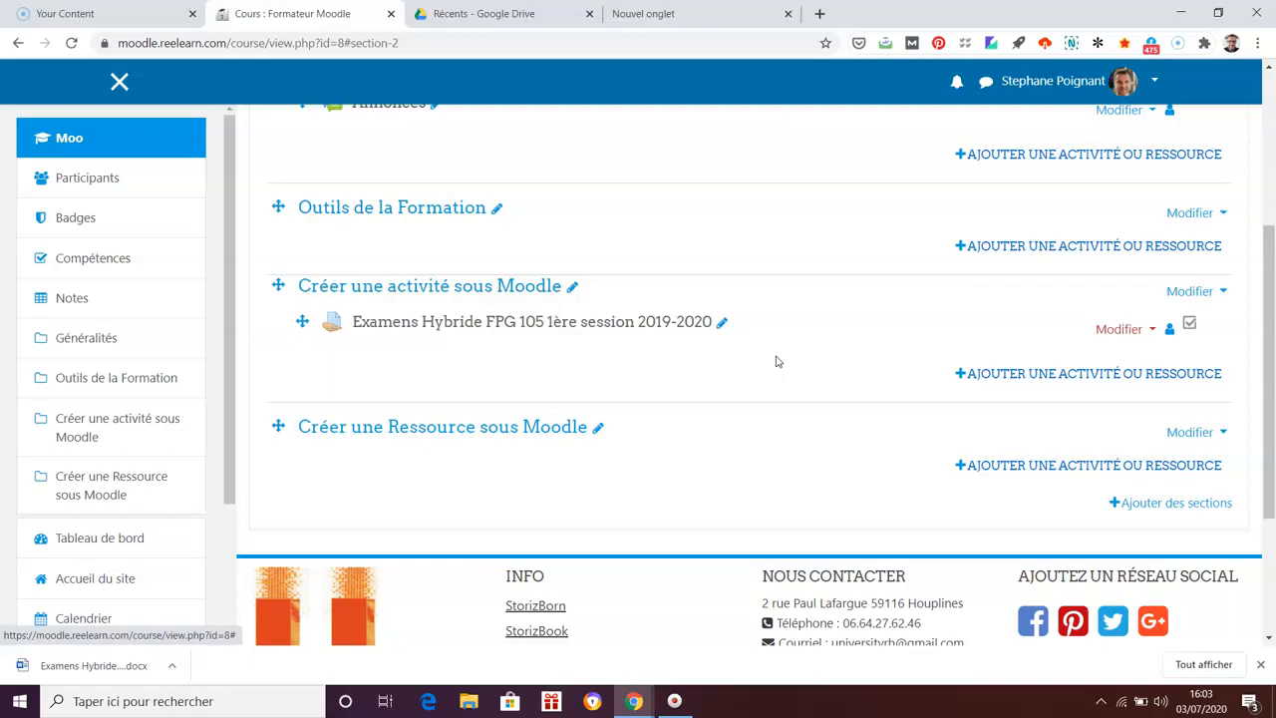
scroll(773, 367, "up", 3)
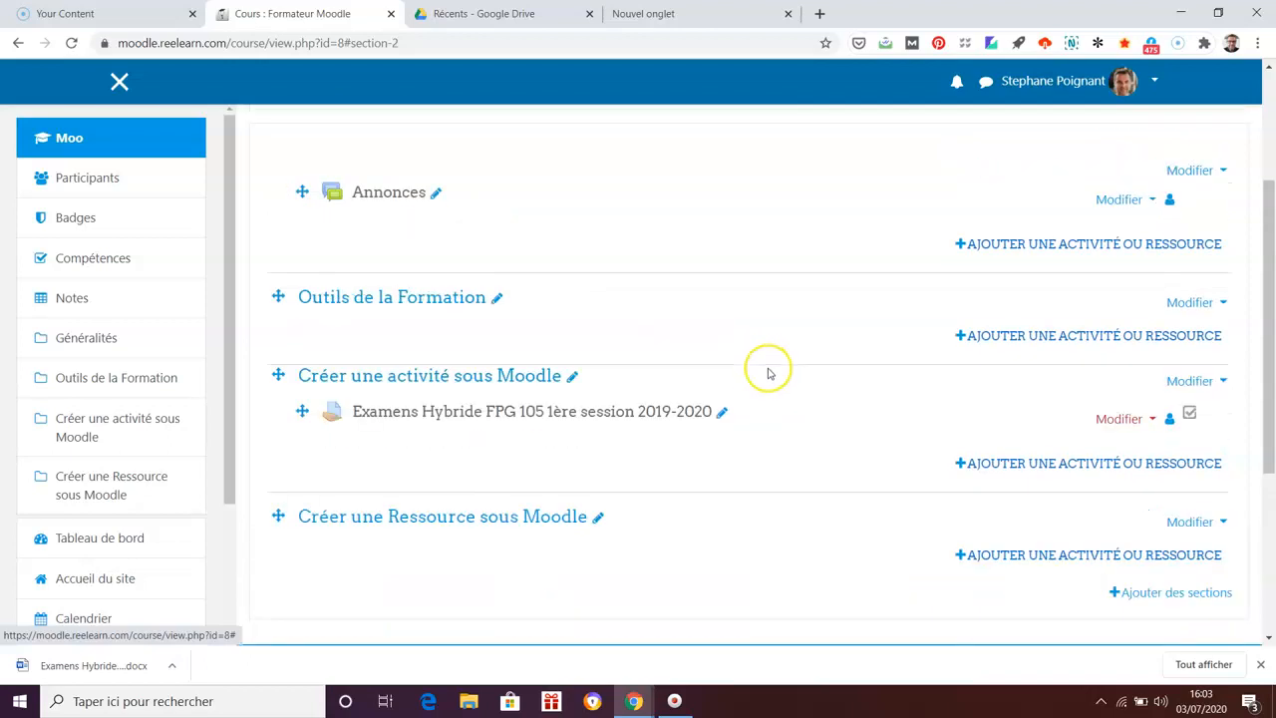